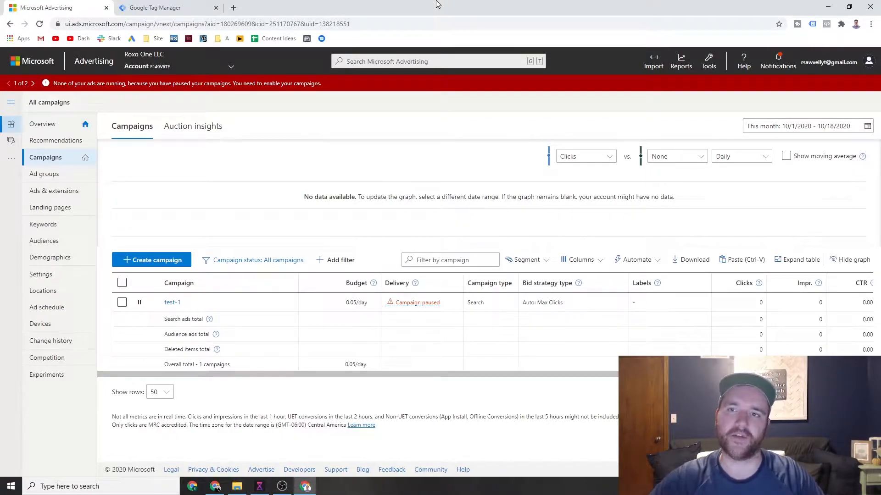
Open the UET tag management page of the conversion tracking tools.
mouse_move(208, 64)
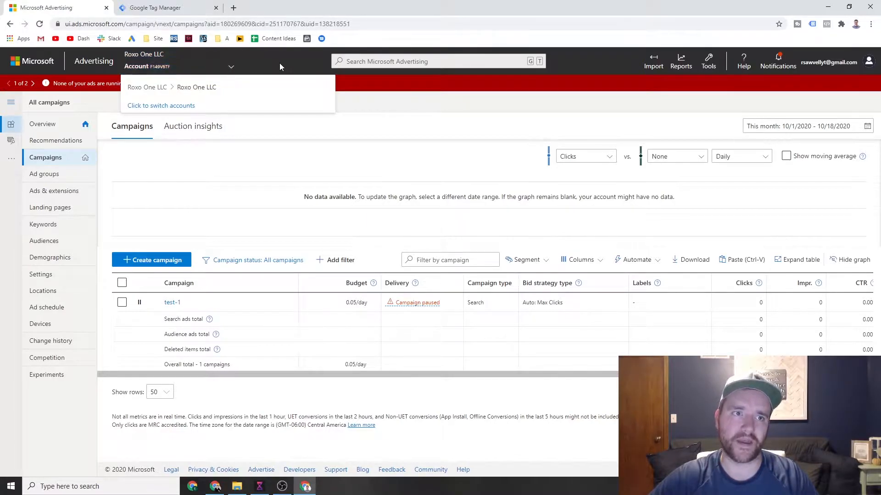
click(706, 77)
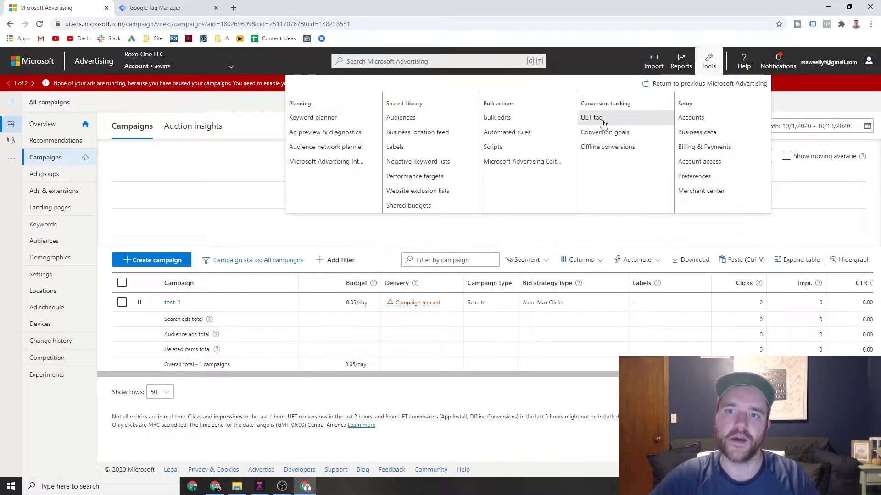
click(617, 120)
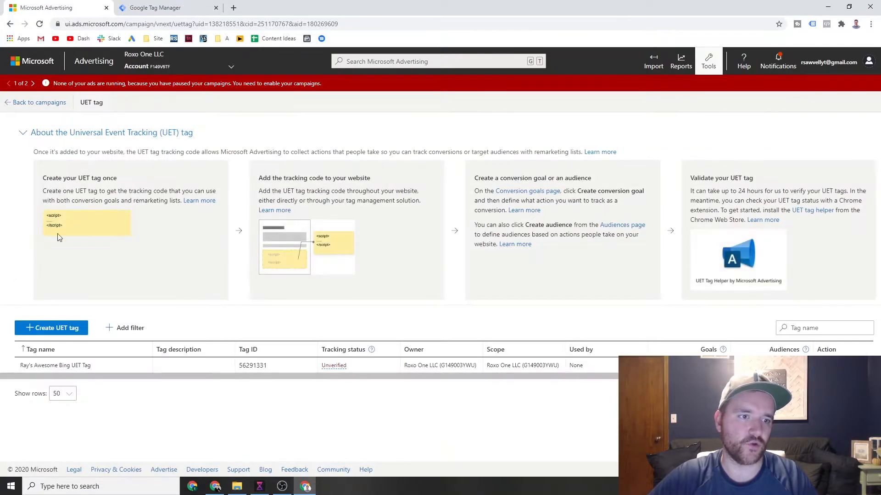
Create an additional UET tag named with the website's domain, save it and highlight its generated tracking code.
click(60, 329)
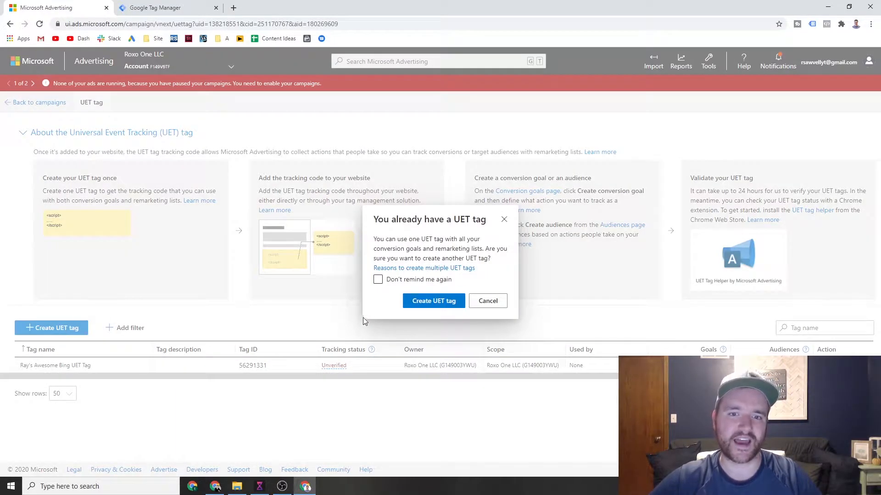
click(420, 301)
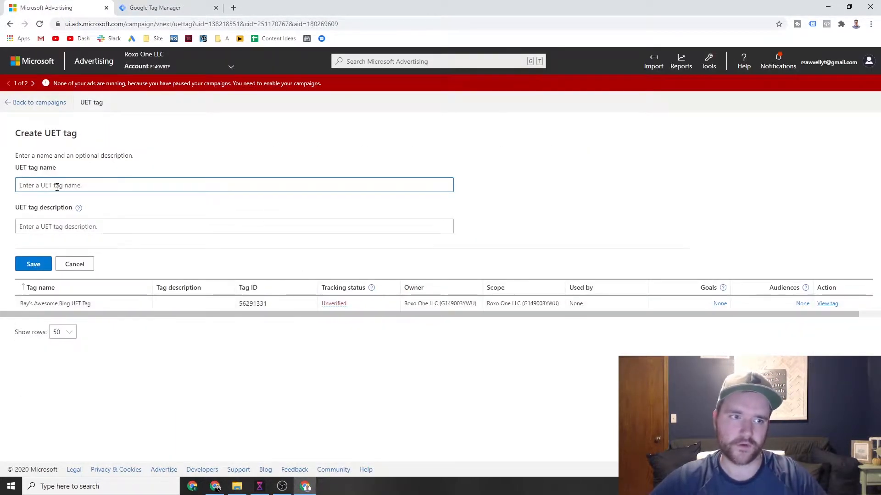
text(Ray Sawvell)
key(ctrl+a)
text(raysawvell.com)
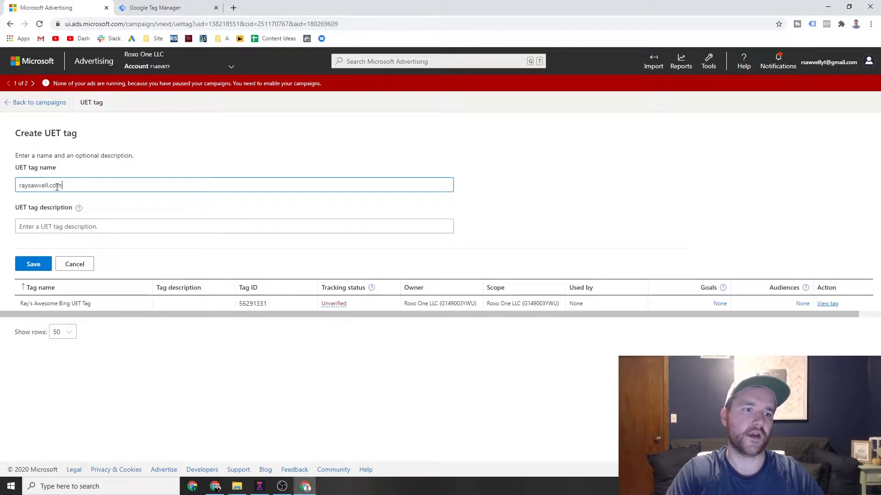
click(30, 271)
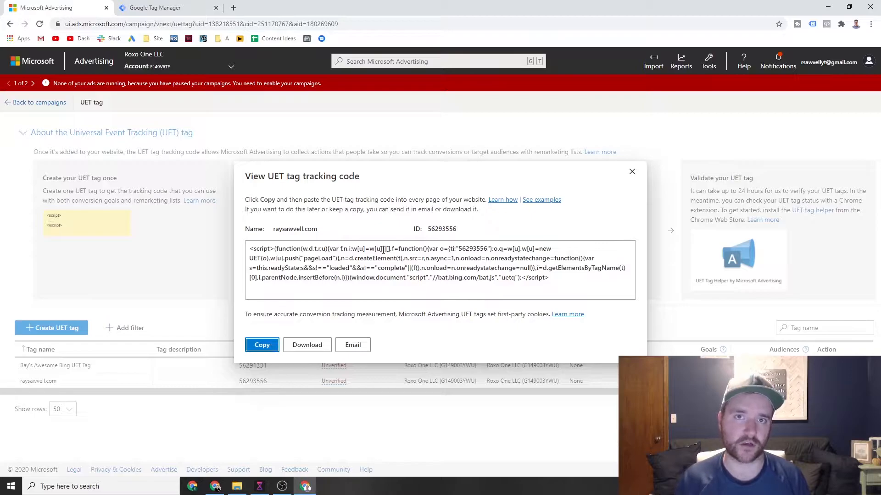
click(358, 246)
drag(555, 280, 221, 247)
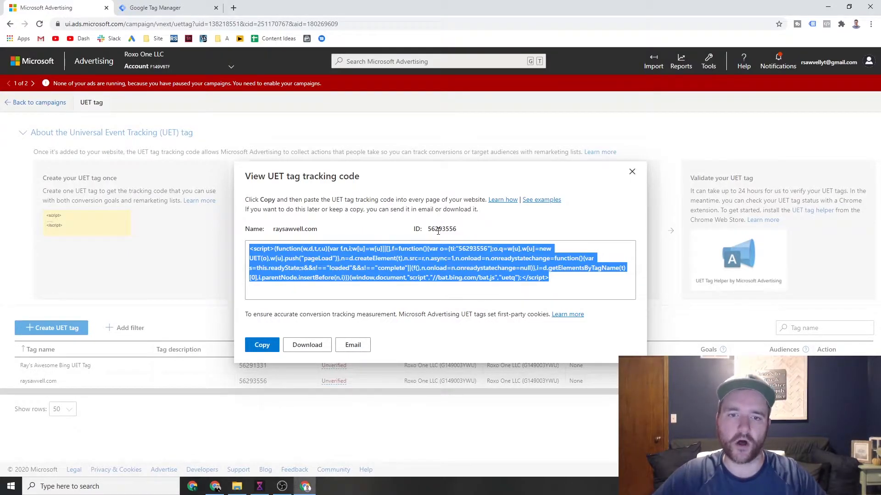
Switch to Google Tag Manager and add a new tag named "Bing UET Tag - 10/18/2020".
click(161, 6)
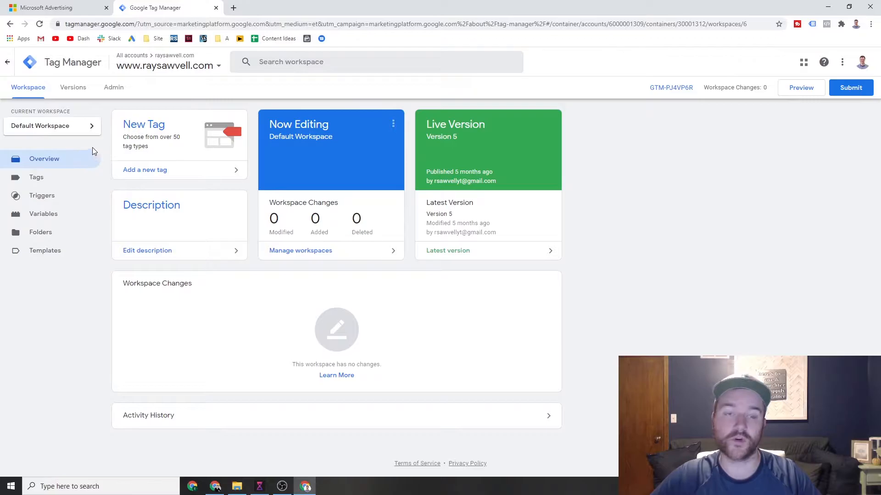
click(135, 172)
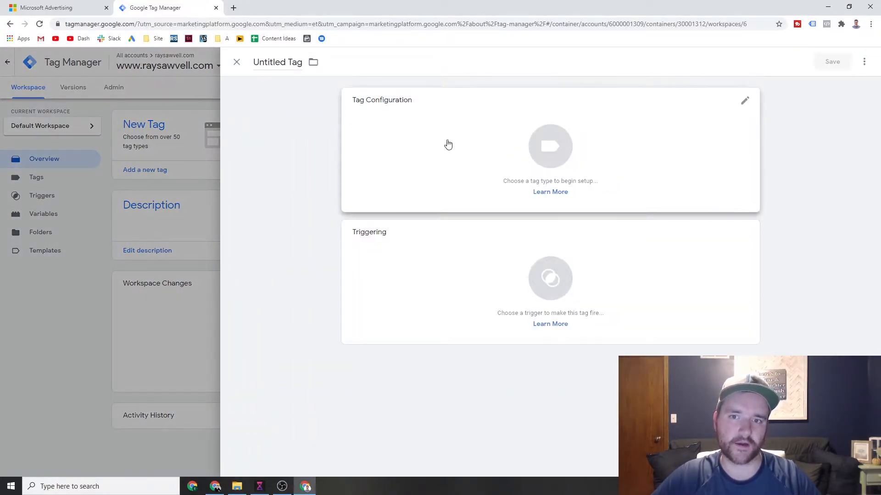
click(273, 65)
text(Bing U)
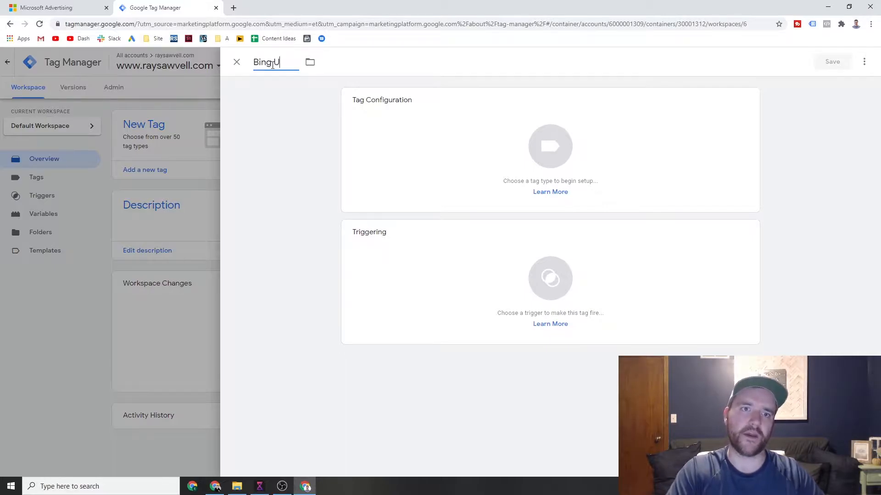
text(ET Tag - )
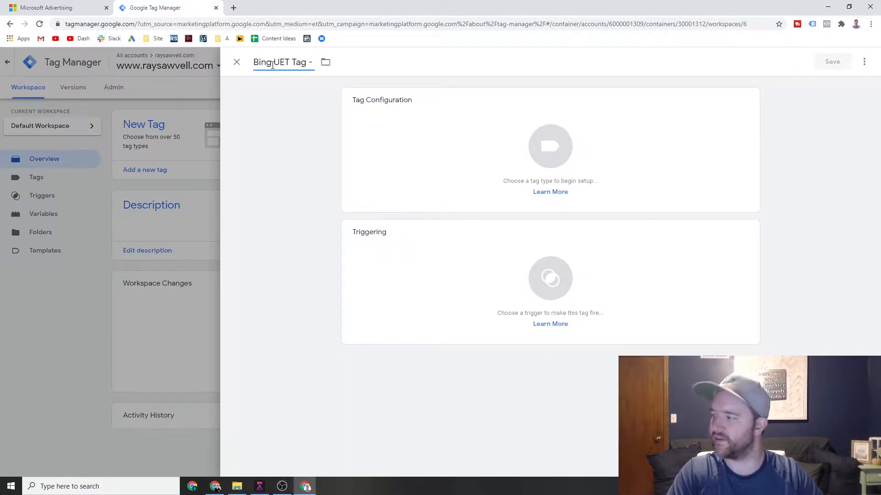
text(10)
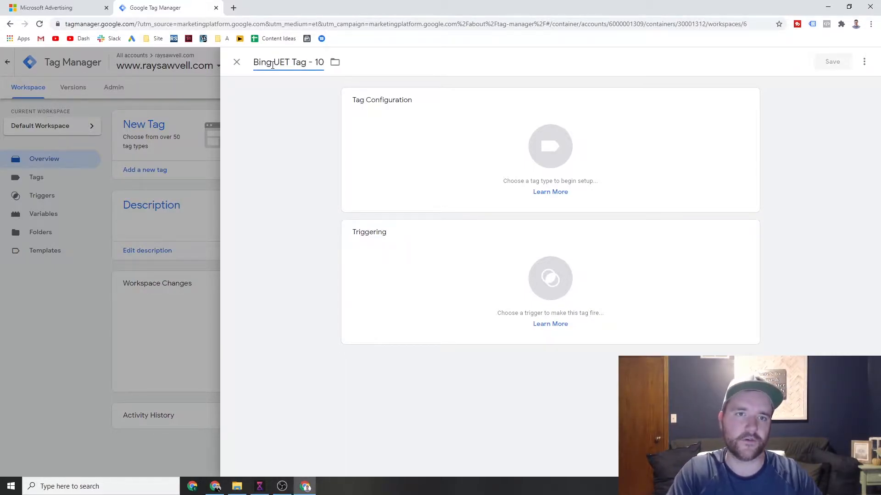
text(/18/2020)
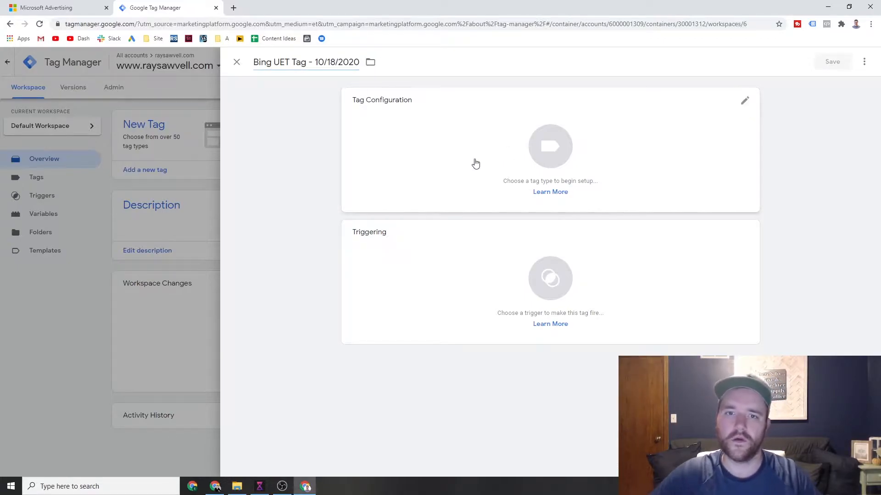
Find "bing" among the tag types and set the tag's type to Bing Ads Universal Event Tracking.
click(501, 143)
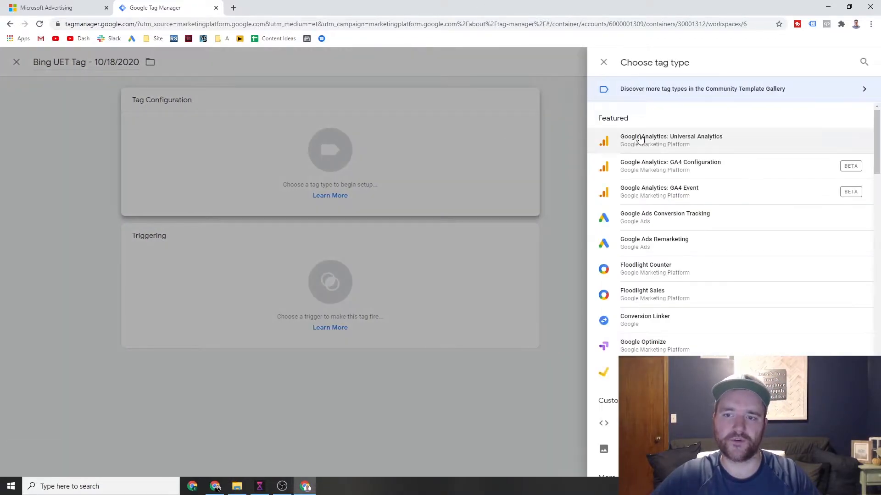
scroll(671, 190, down, 4)
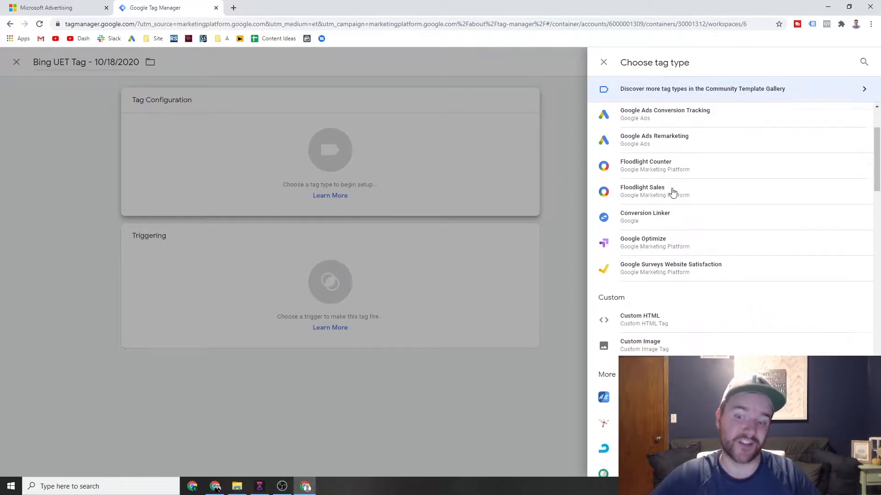
scroll(672, 191, down, 2)
key(ctrl+f)
text(bing)
scroll(661, 184, down, 2)
key(Return)
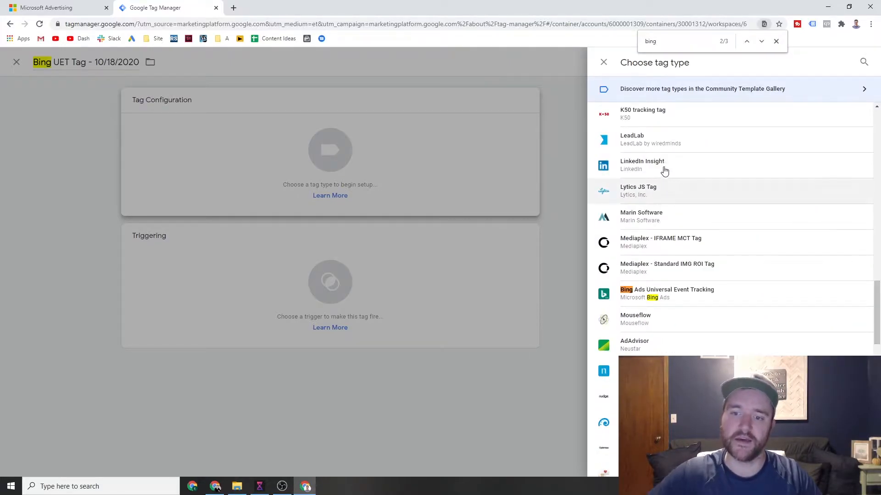
click(668, 298)
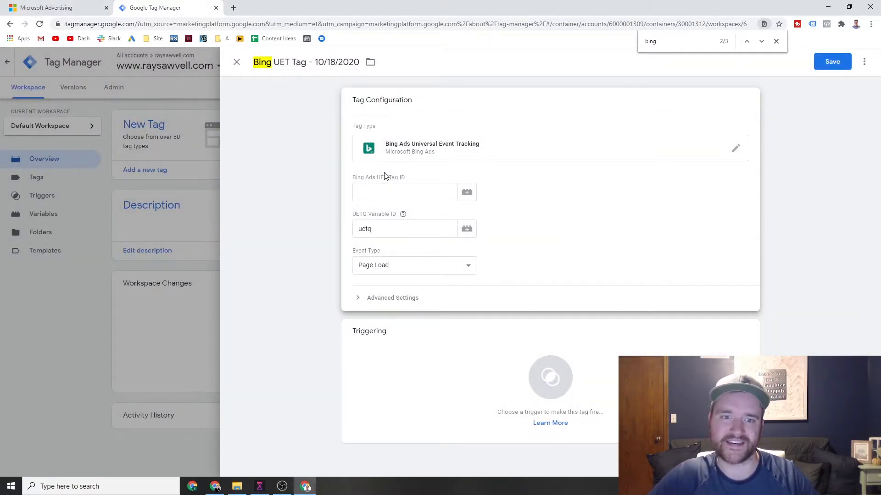
Switch back to Microsoft Advertising and copy the new UET tag's ID from its tracking code details.
click(60, 8)
click(468, 271)
drag(540, 284, 252, 243)
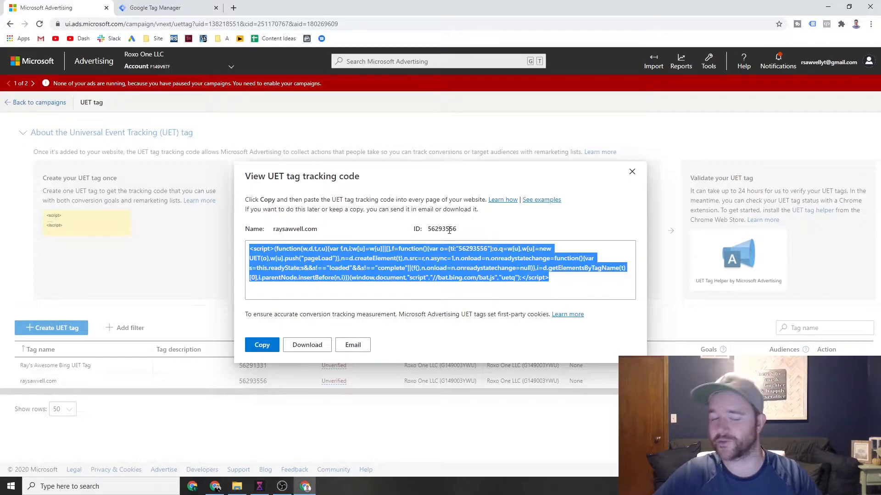
double_click(444, 228)
key(ctrl+c)
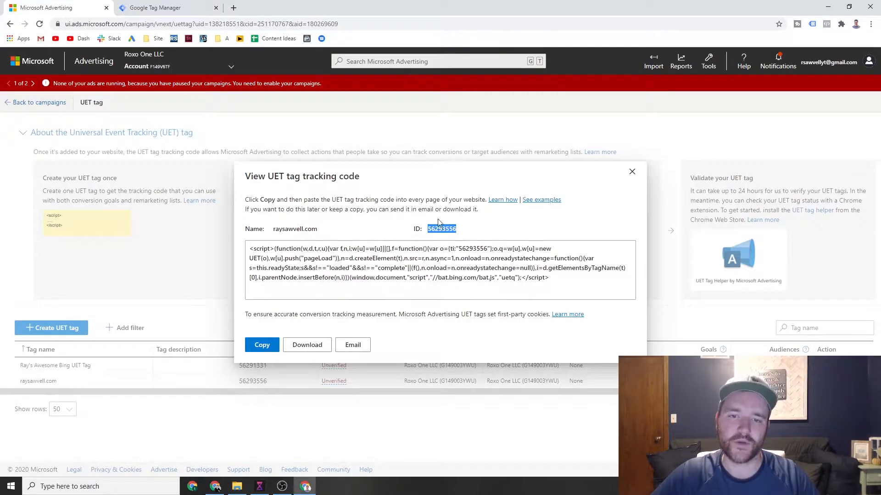
Return to Google Tag Manager, paste the copied ID as the Bing Ads UET Tag ID and dismiss the page search.
click(194, 4)
click(406, 188)
key(ctrl+v)
click(495, 200)
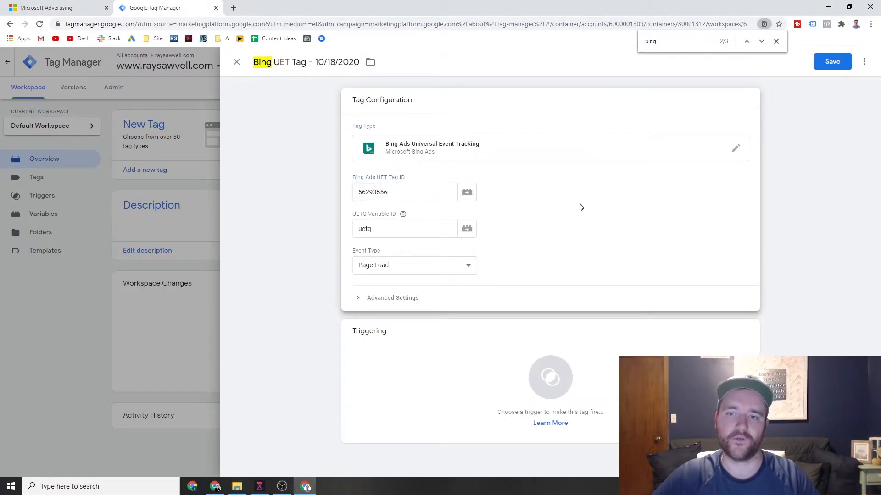
click(776, 41)
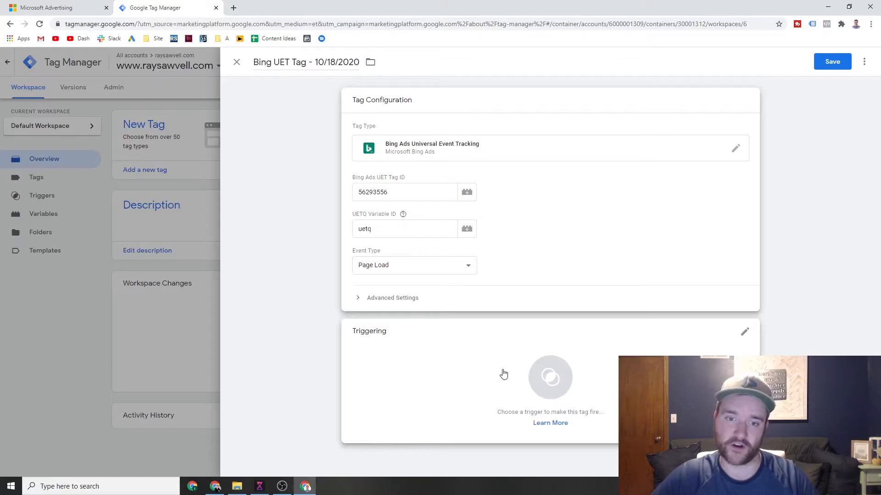
Expand the tag's advanced settings, add the All Pages firing trigger and save the tag.
click(397, 299)
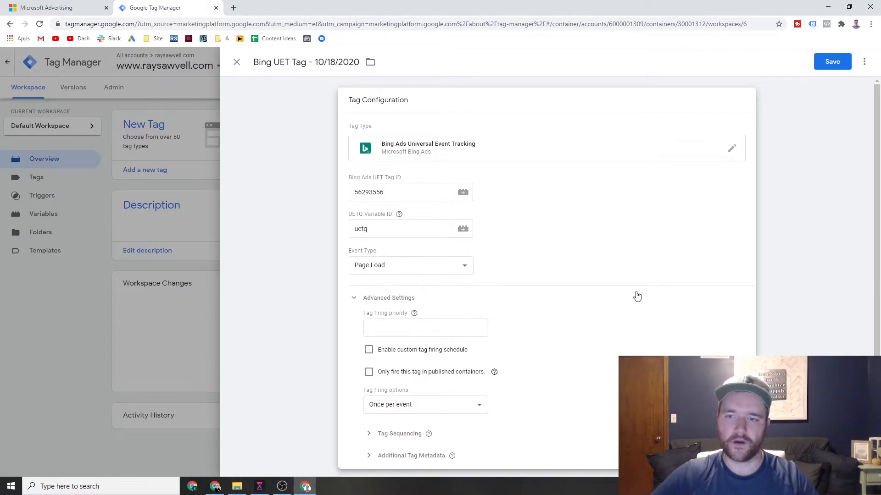
scroll(636, 297, down, 3)
click(415, 365)
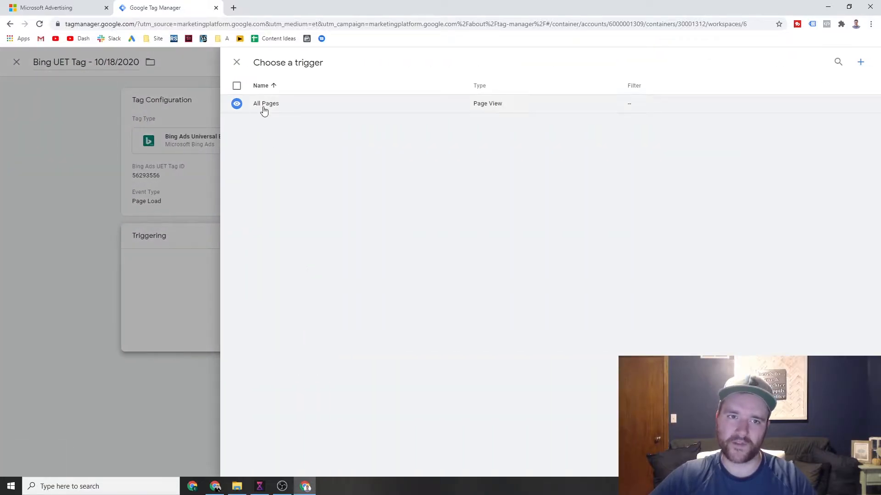
click(264, 106)
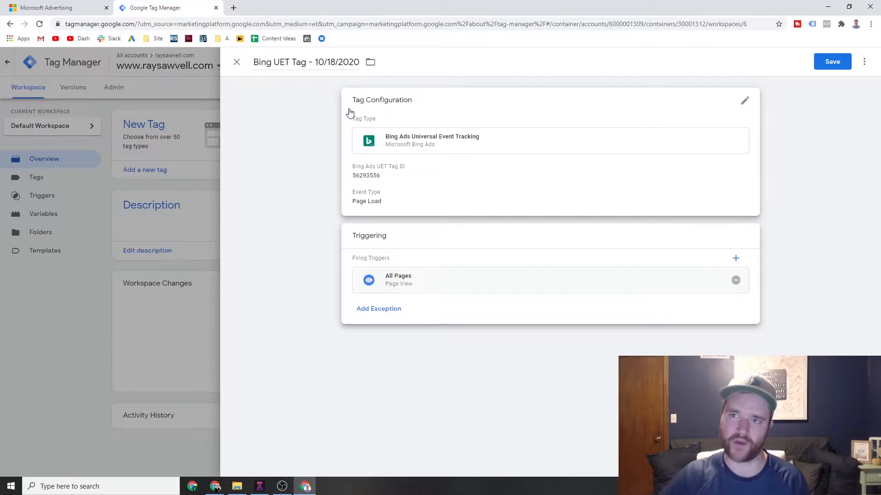
click(825, 63)
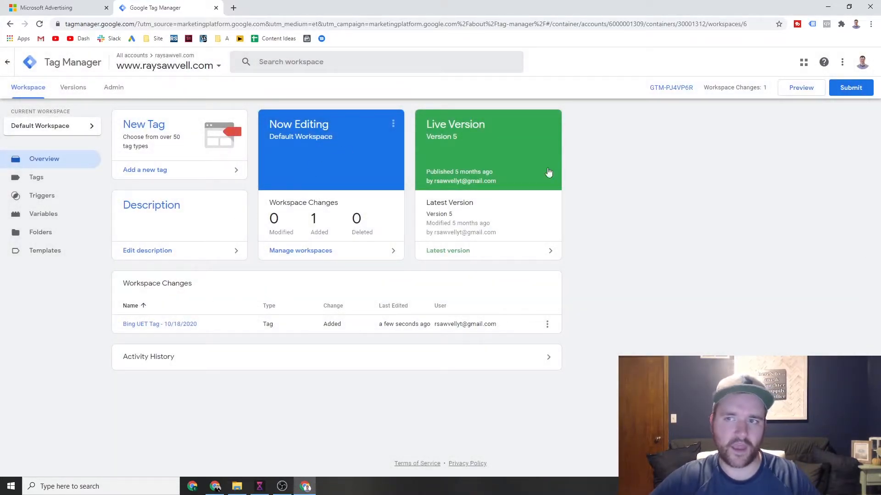
Submit the workspace changes as a version named "Bing UET - 10/18/2020" and publish it.
click(845, 89)
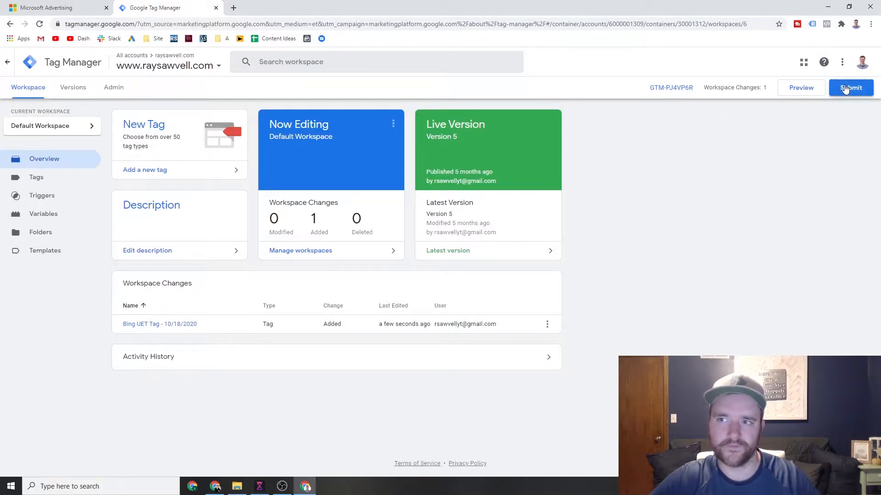
click(385, 166)
text(B)
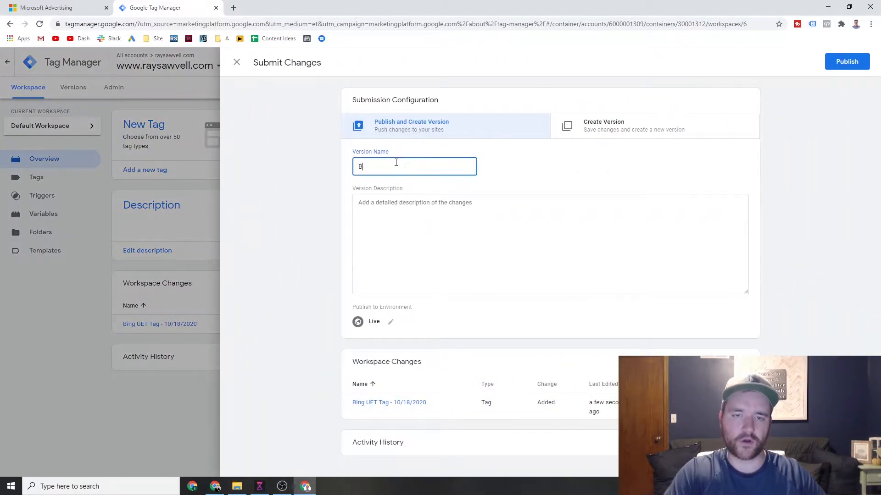
text(ing AET - 10/18/2020)
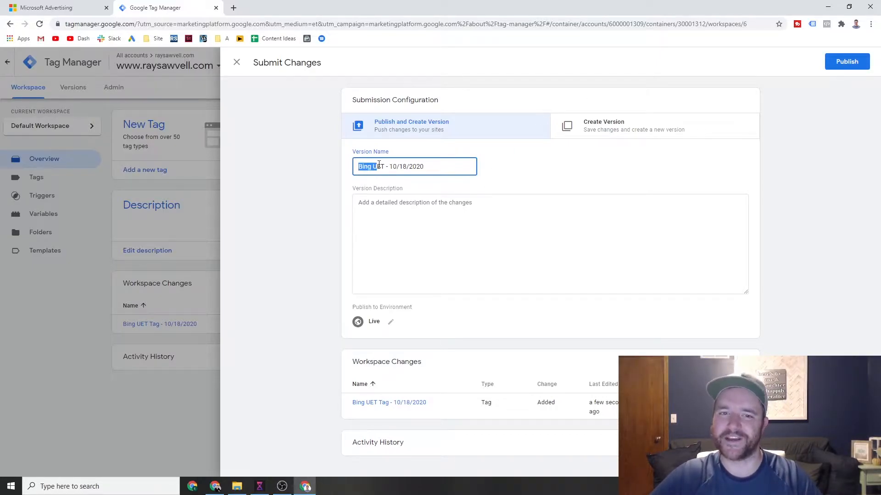
click(844, 63)
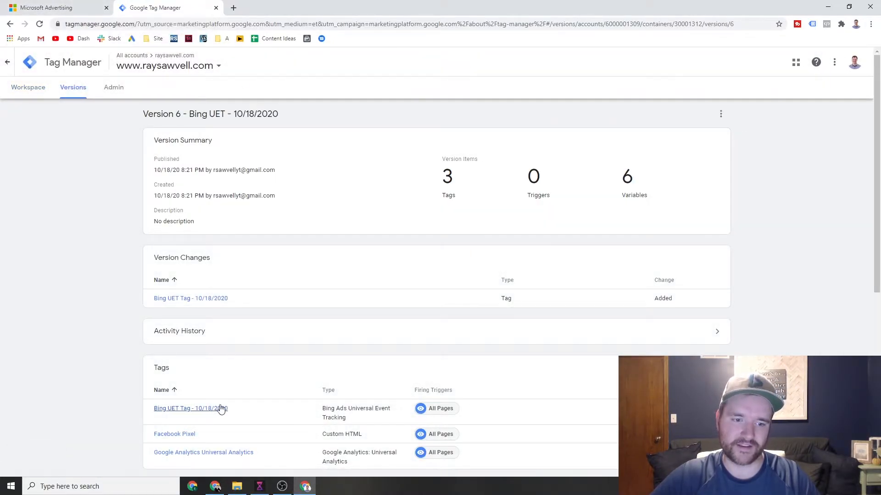
Load the tagged website in a new browser tab and search its page source for "ua".
click(233, 8)
text(raysawvell.com)
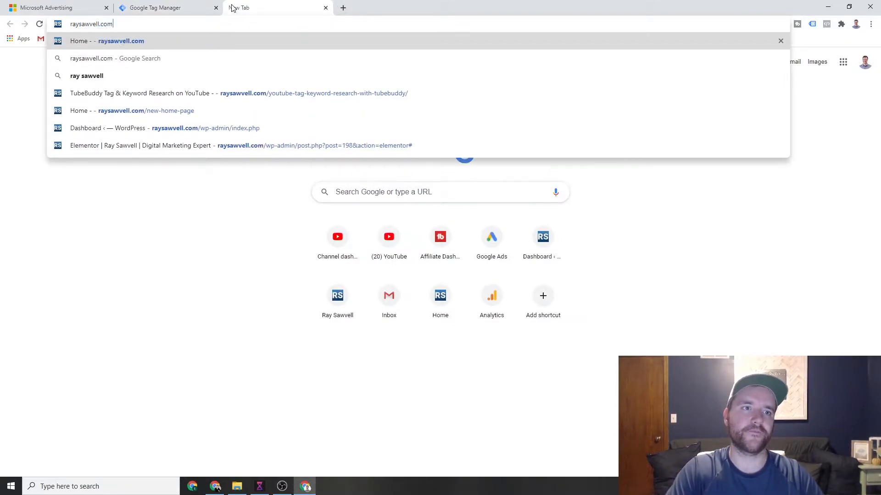
key(Return)
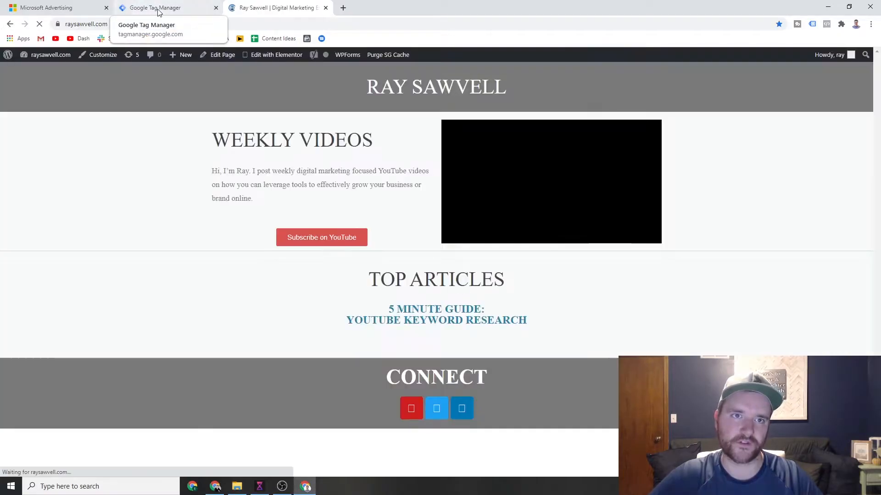
key(ctrl+u)
key(ctrl+f)
text(ua)
key(ctrl+w)
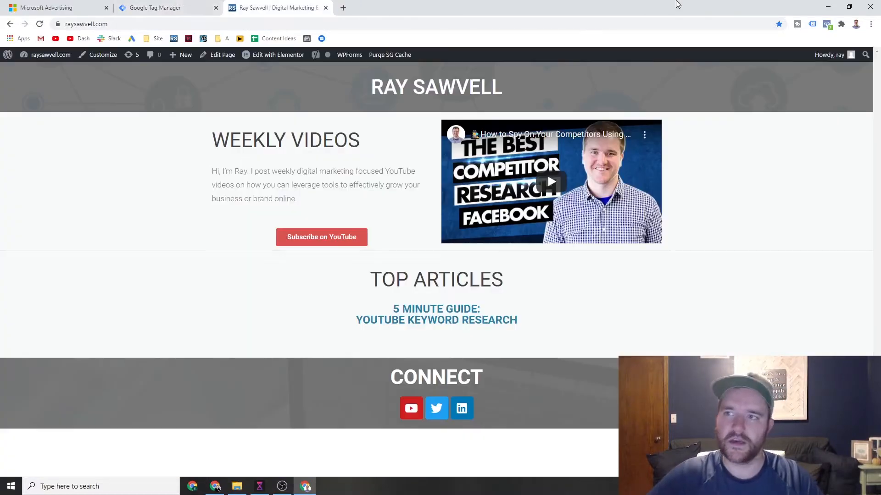
Check the browser's list of installed extensions for a UET tag checker.
click(842, 25)
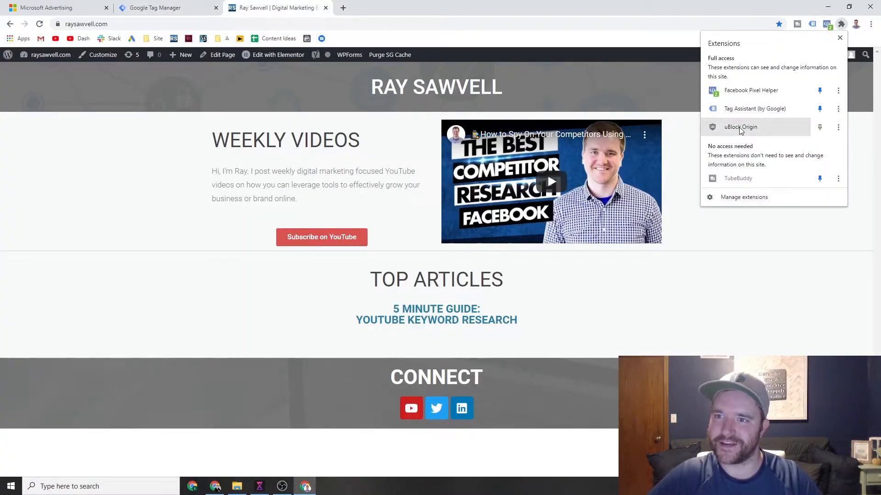
click(701, 251)
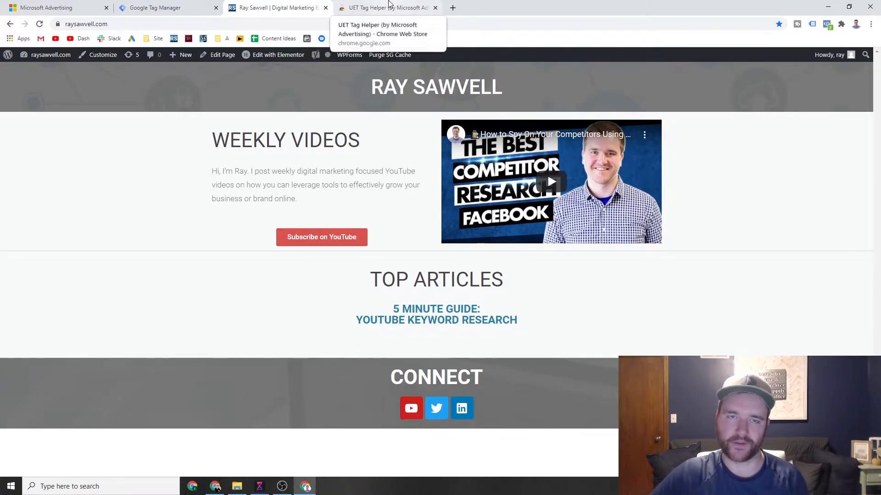
View the UET Tag Helper store page, turn the extension on for the tagged website and reload the page.
click(372, 4)
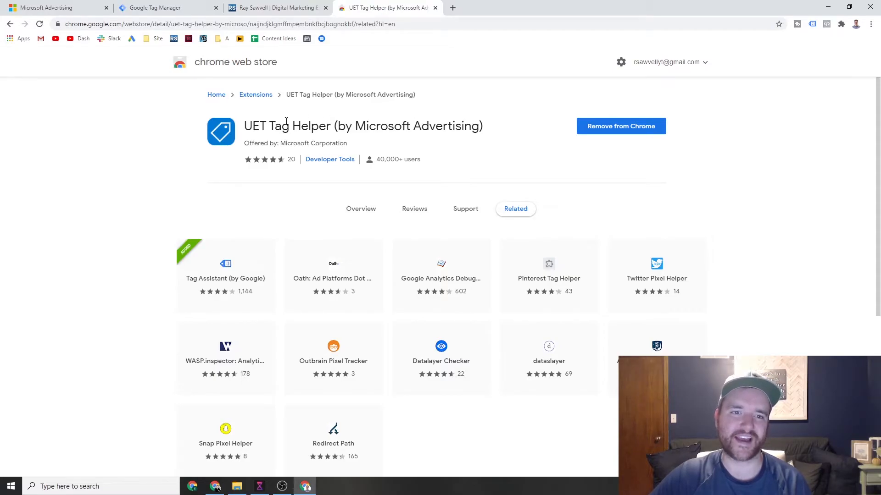
click(256, 6)
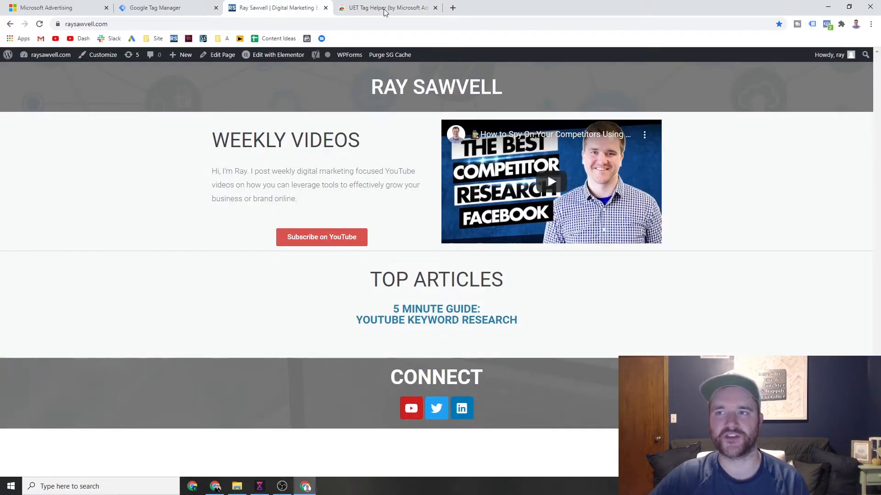
click(840, 26)
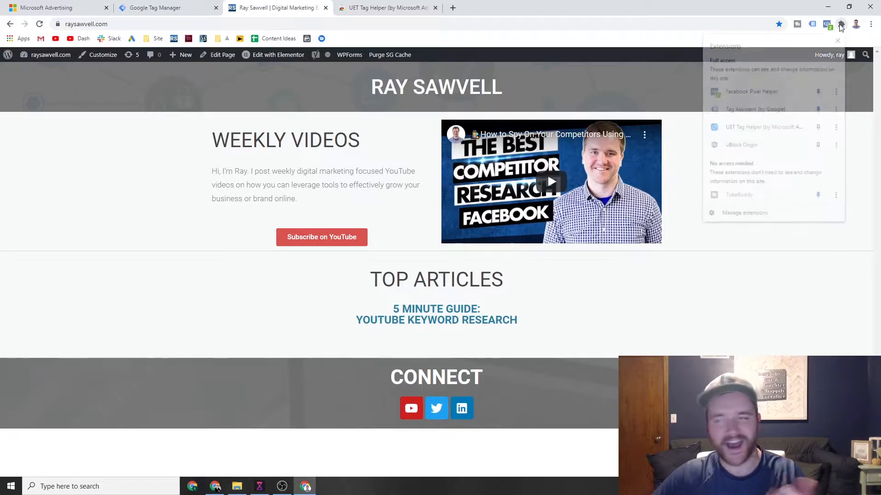
click(743, 126)
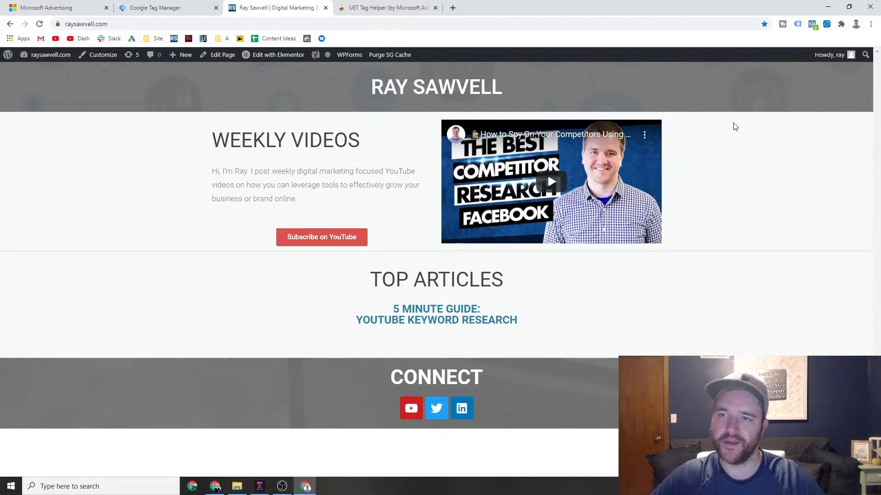
click(641, 272)
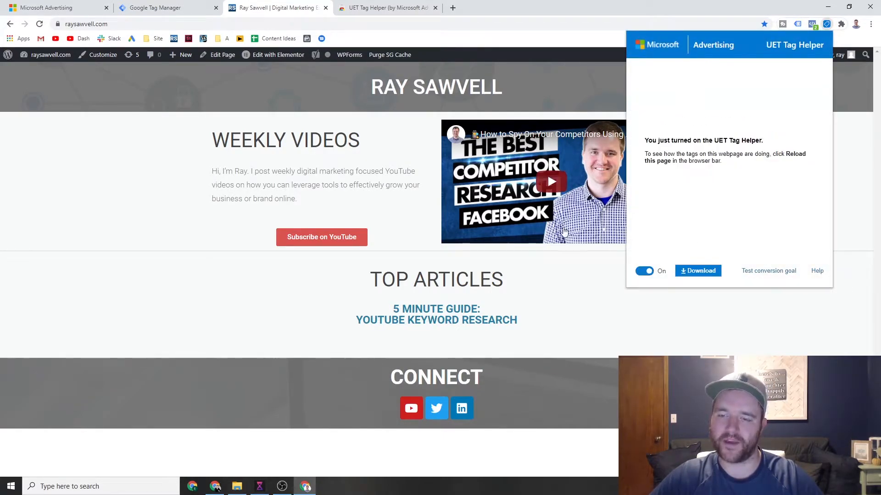
click(230, 202)
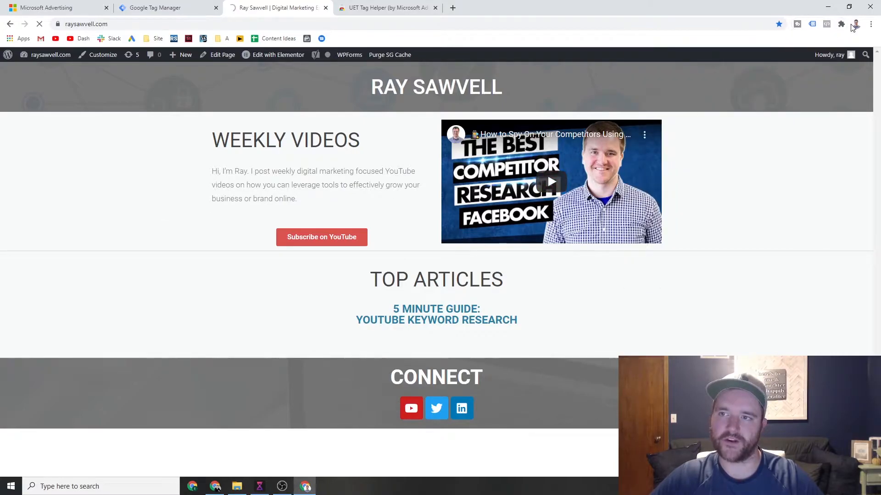
Inspect the website's tag in UET Tag Helper and compare its ID and tracking status with the UET tag list in Microsoft Advertising.
click(842, 25)
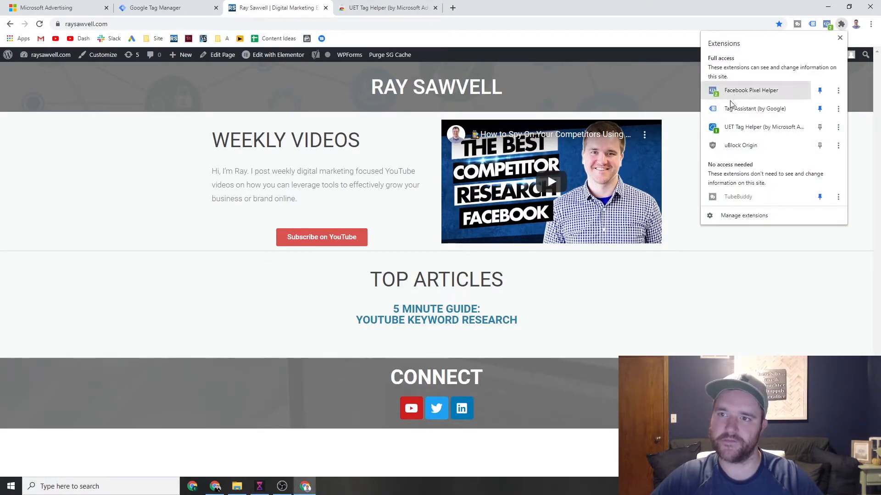
click(740, 131)
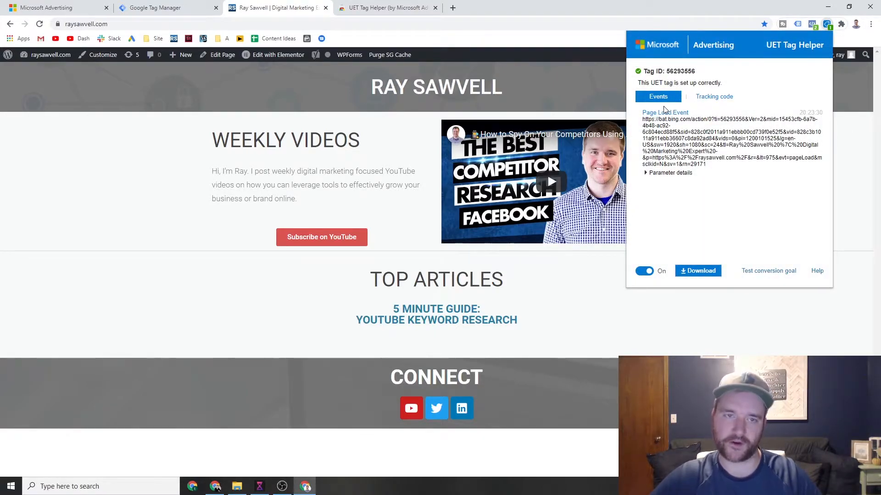
click(27, 9)
click(198, 308)
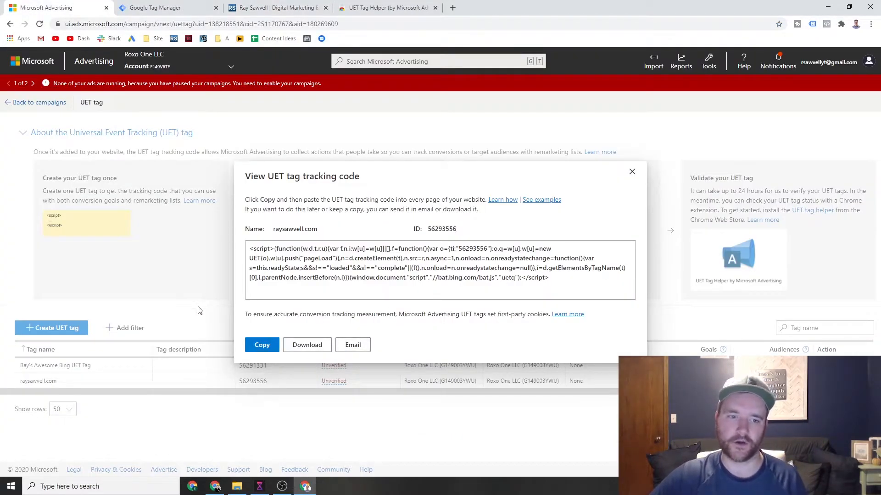
mouse_move(344, 381)
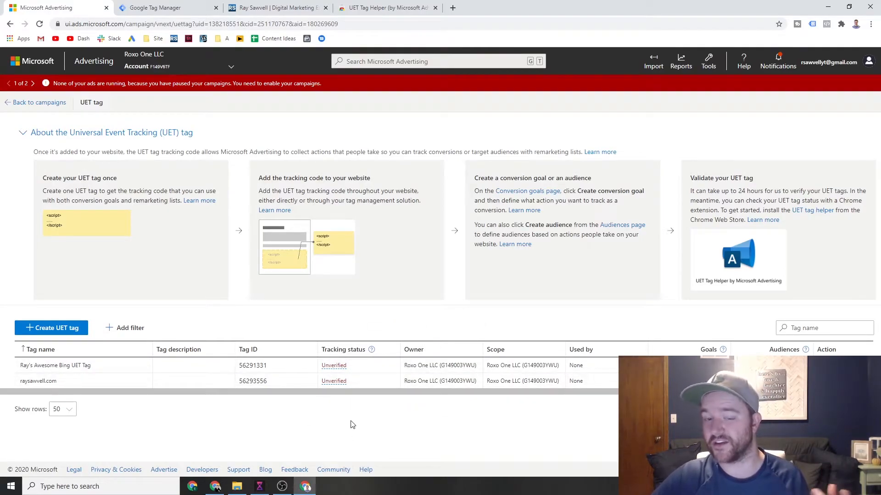
click(289, 5)
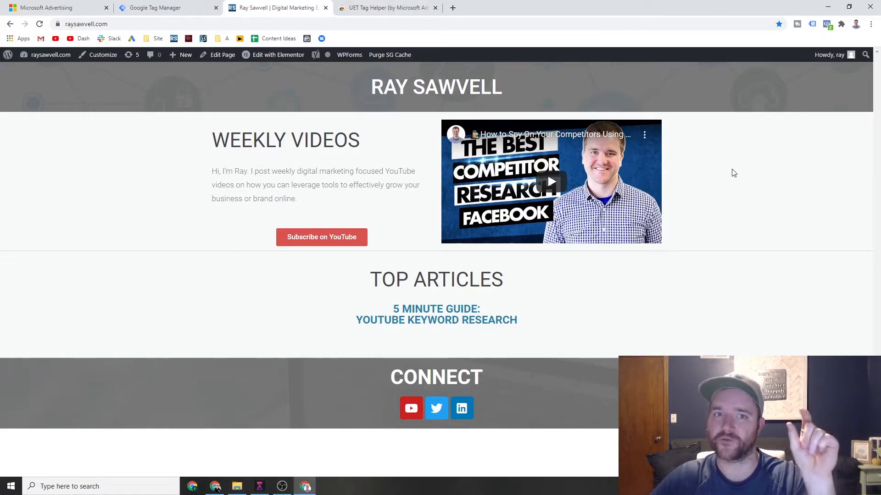
Switch to Microsoft Advertising, go to the conversion goals page and start creating a new conversion goal.
click(65, 7)
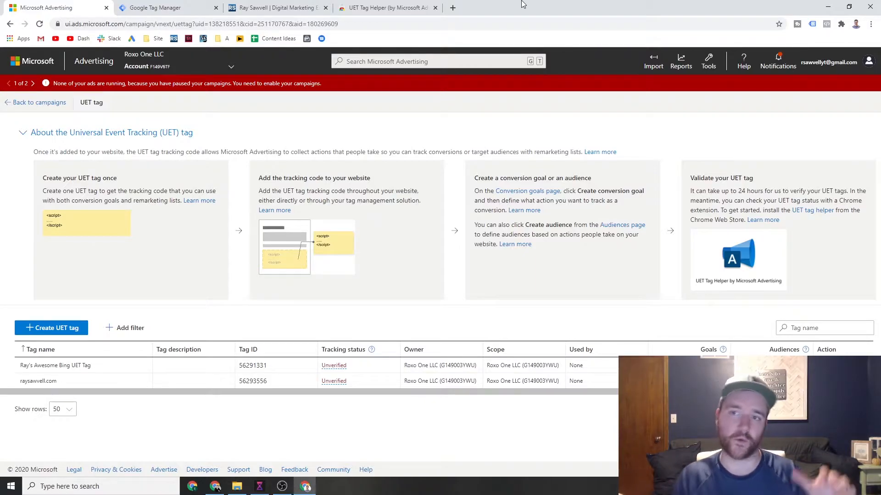
click(706, 63)
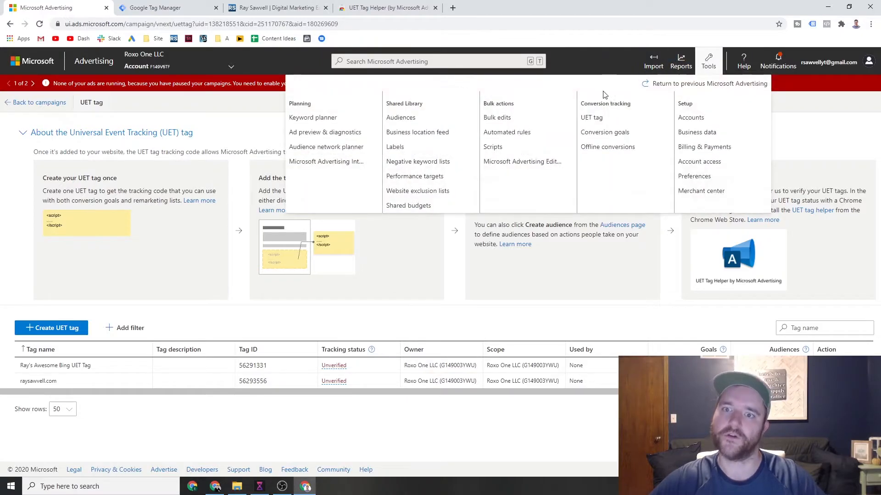
click(601, 137)
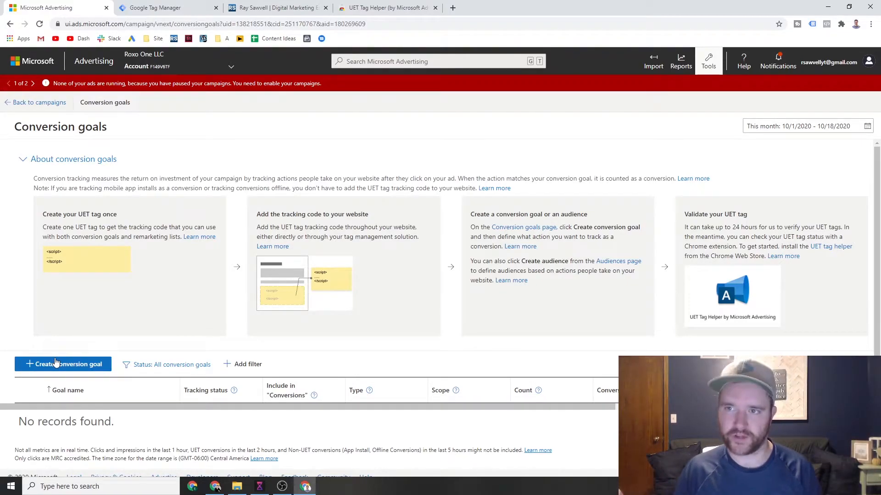
click(70, 364)
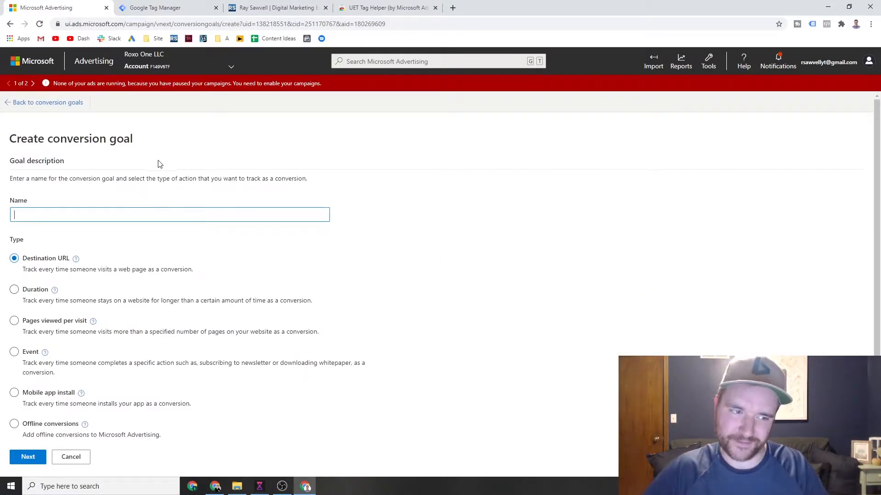
Name the conversion goal "Contact Us Page", keep the Destination URL type and continue to the goal details.
scroll(147, 155, down, 2)
scroll(130, 161, up, 1)
scroll(142, 172, down, 1)
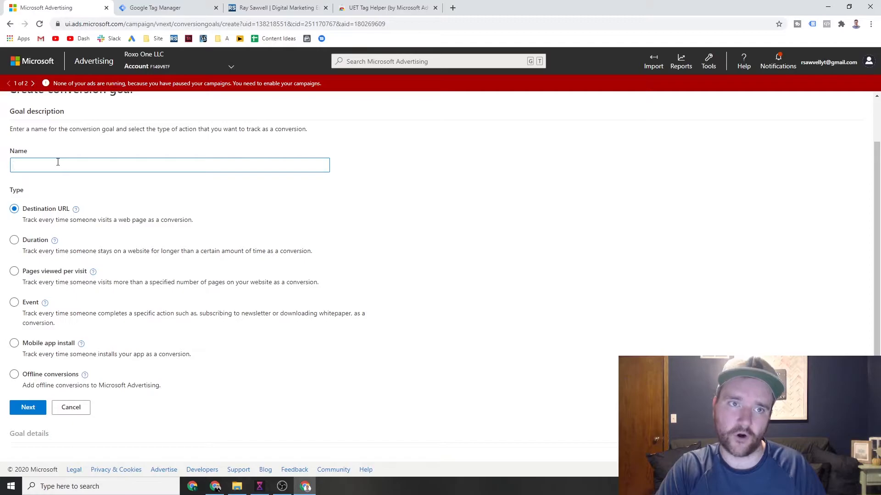
key(BackSpace)
text(Contact Us Page)
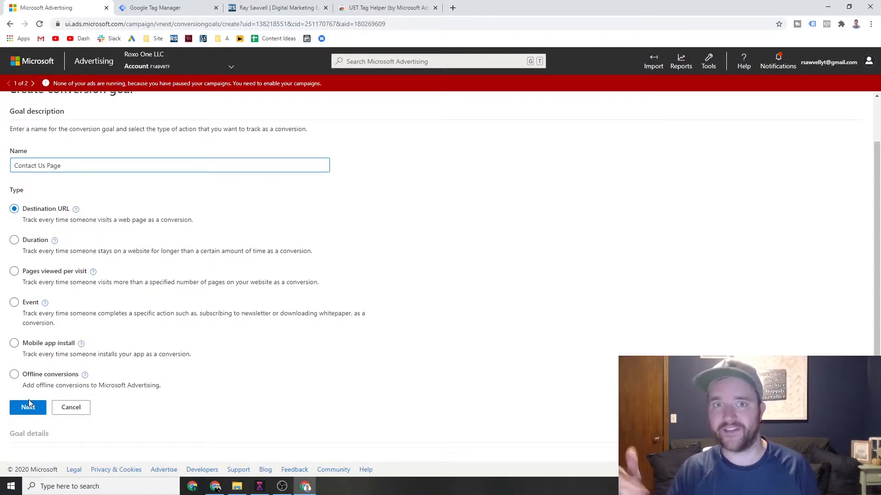
double_click(12, 414)
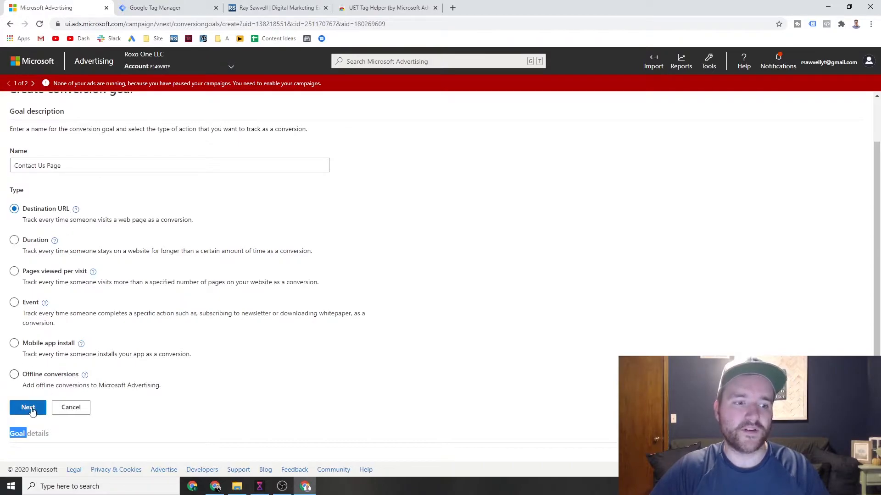
click(32, 412)
Define the goal's destination URL as one that contains "thank-you.html".
click(49, 177)
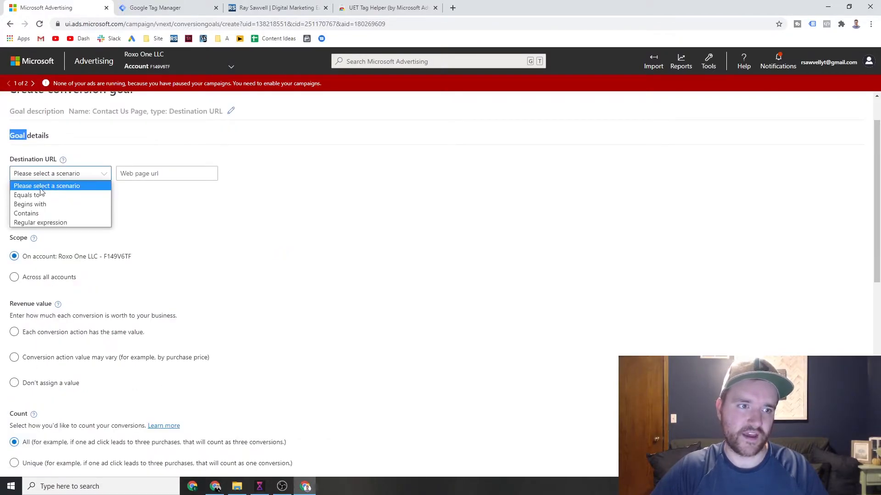
click(27, 214)
click(141, 174)
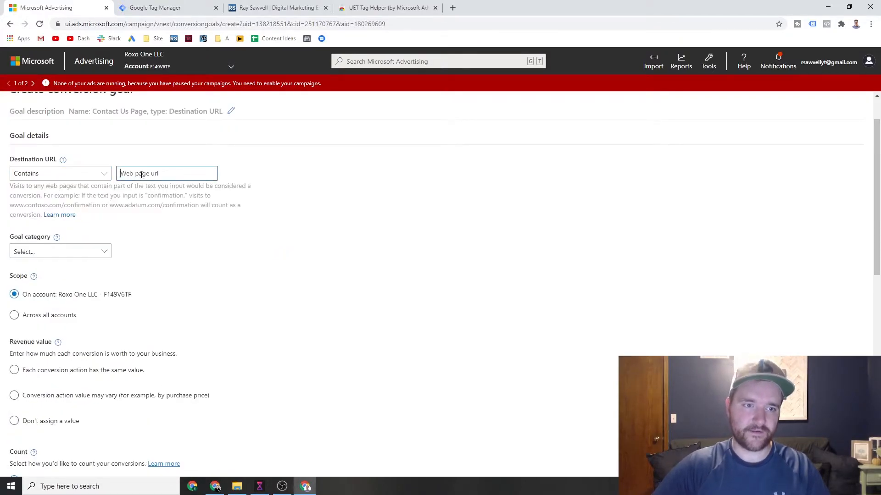
text(thank-you.html)
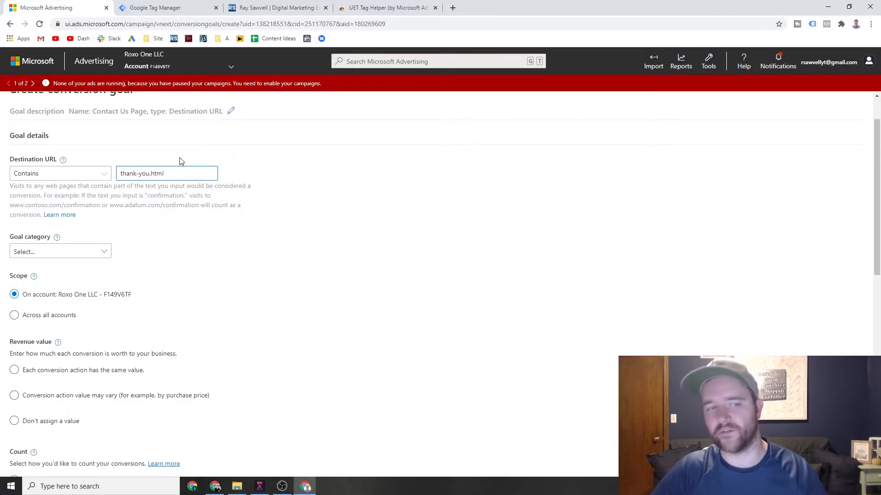
Set the goal category to Contact.
click(40, 249)
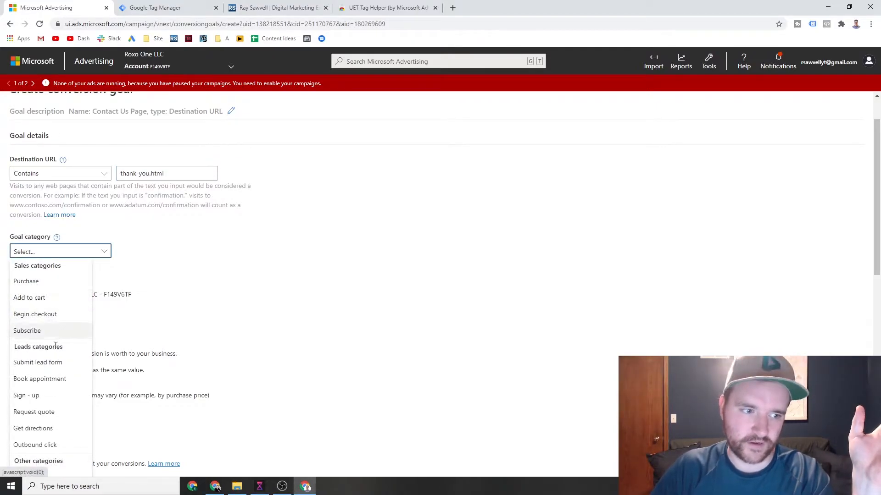
scroll(46, 385, down, 1)
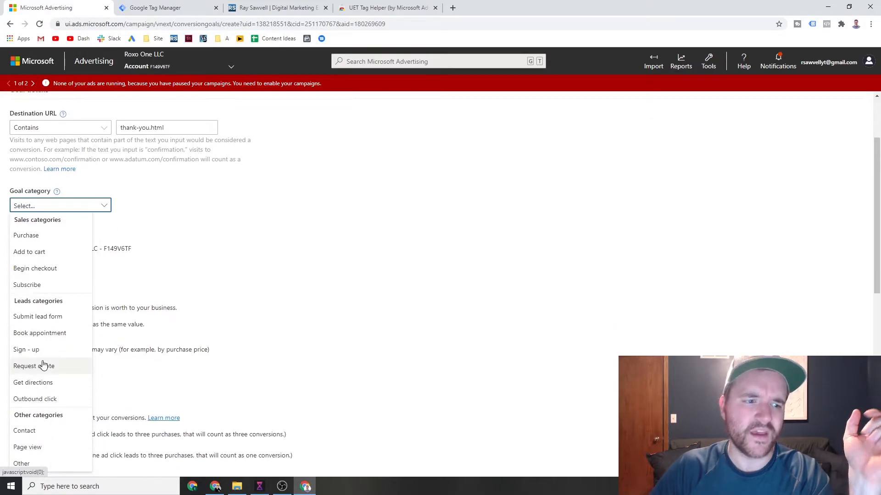
scroll(36, 371, down, 1)
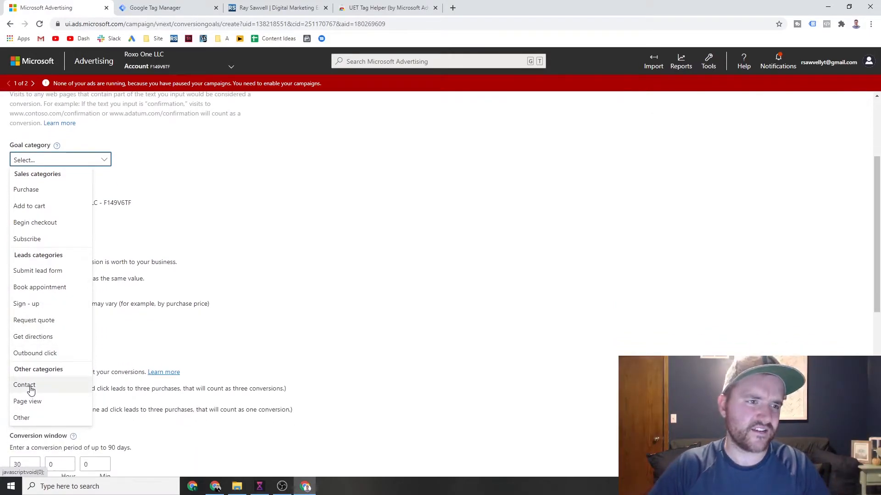
click(25, 385)
scroll(77, 188, up, 1)
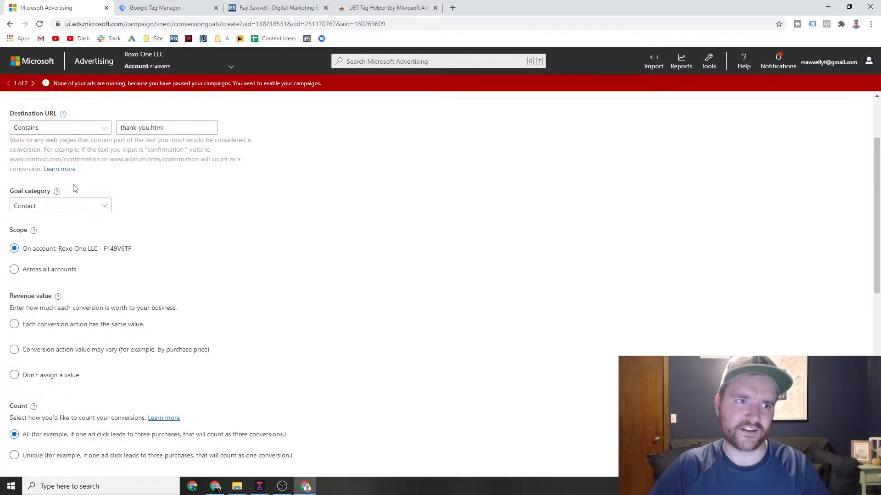
Try the varying revenue value option, but settle on the same value of 1 US dollar for each conversion action.
scroll(41, 216, down, 1)
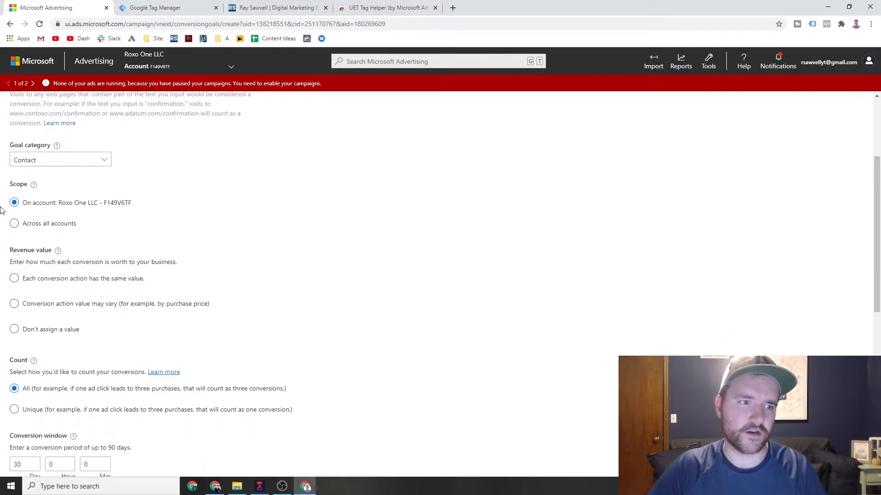
scroll(61, 207, down, 1)
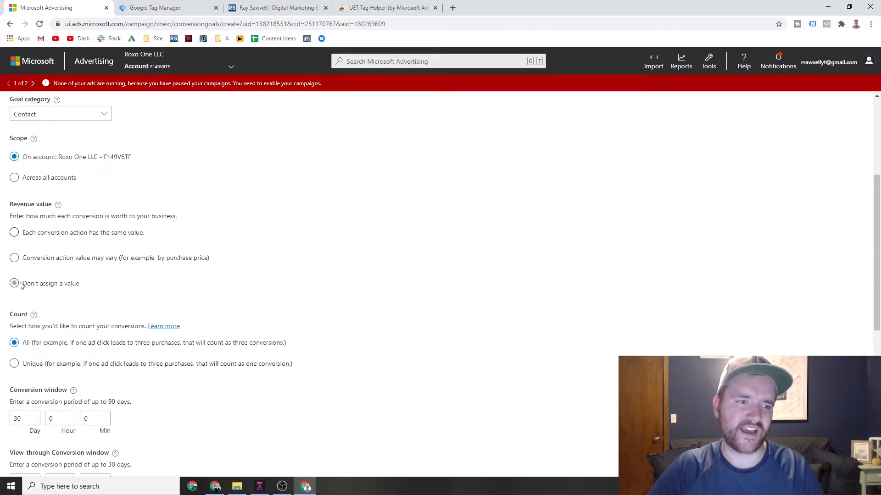
click(15, 233)
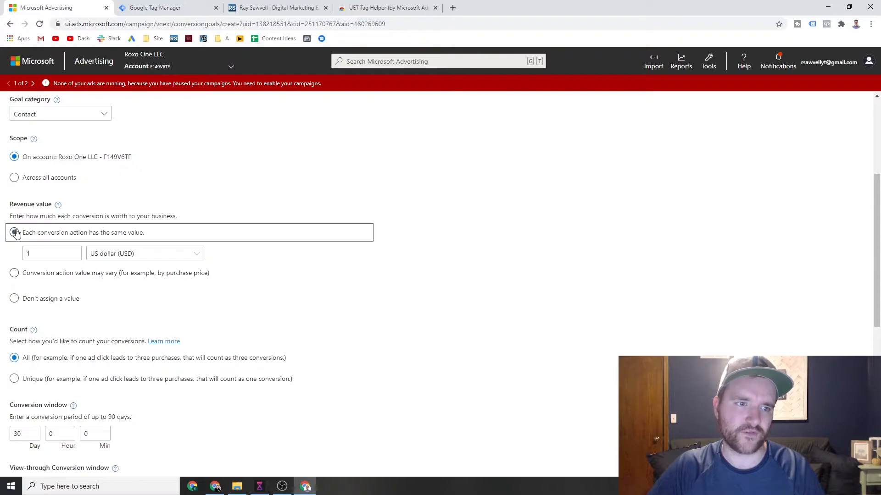
scroll(362, 248, down, 1)
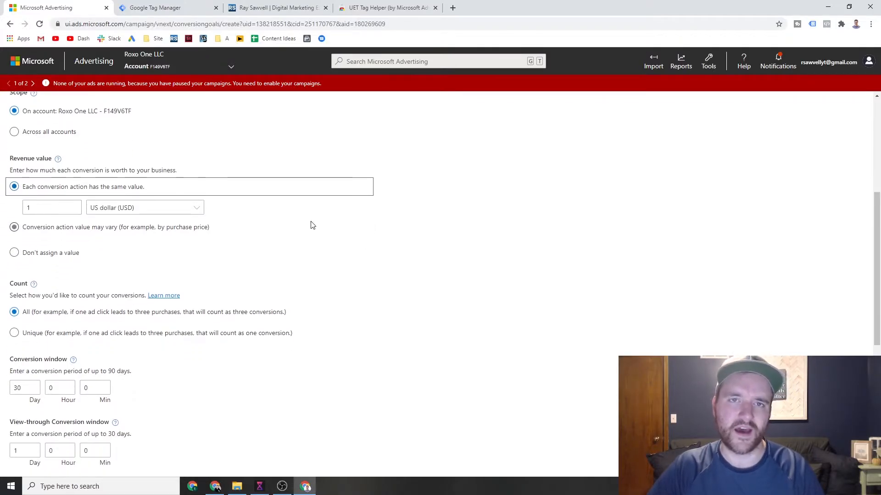
click(25, 228)
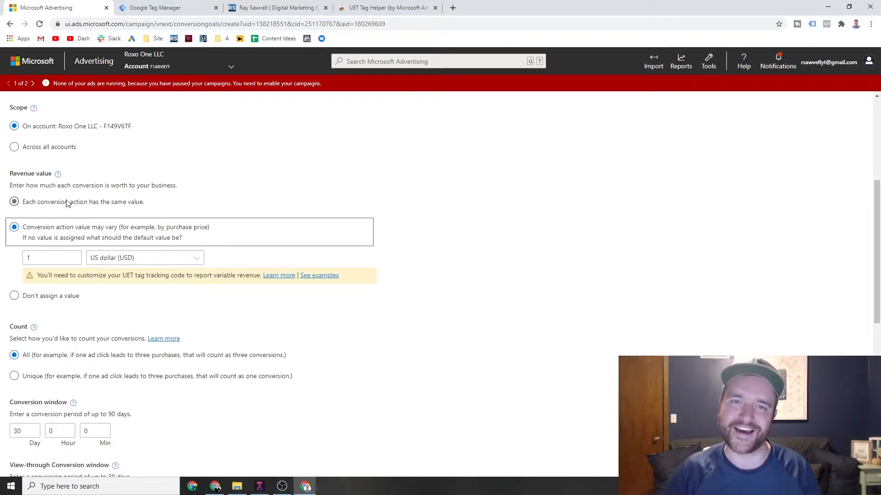
click(14, 202)
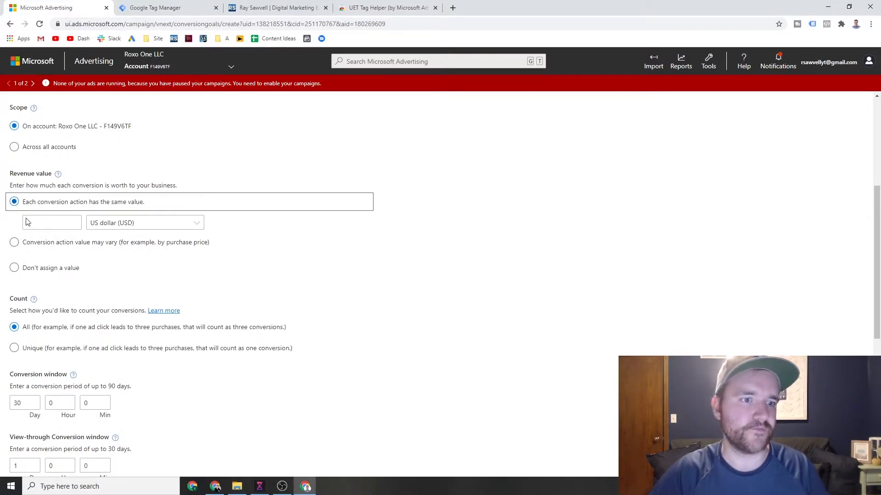
Review the goal's count, conversion window and view-through conversion window settings, as well as its UET tag section.
scroll(105, 220, down, 2)
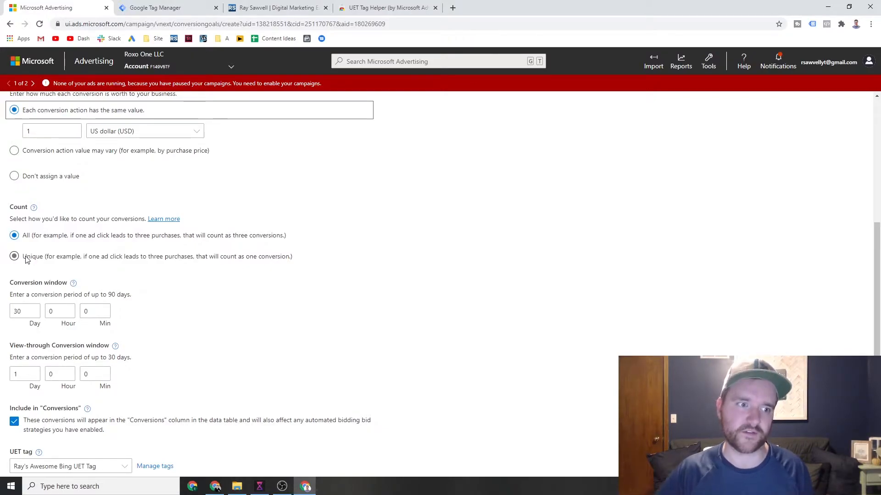
scroll(26, 284, down, 1)
scroll(26, 284, down, 2)
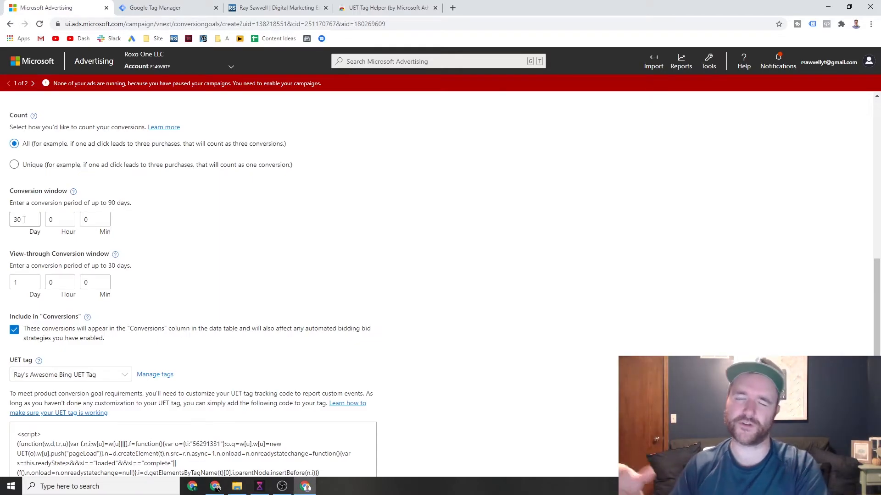
click(26, 283)
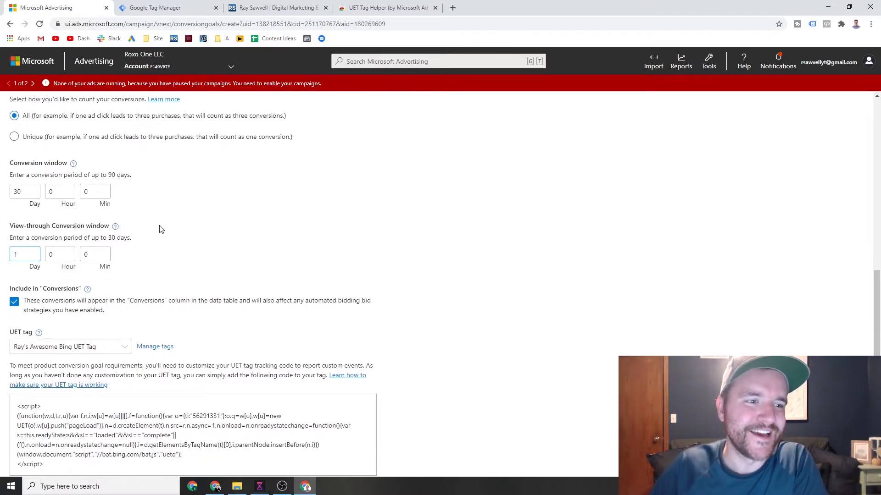
scroll(158, 232, down, 1)
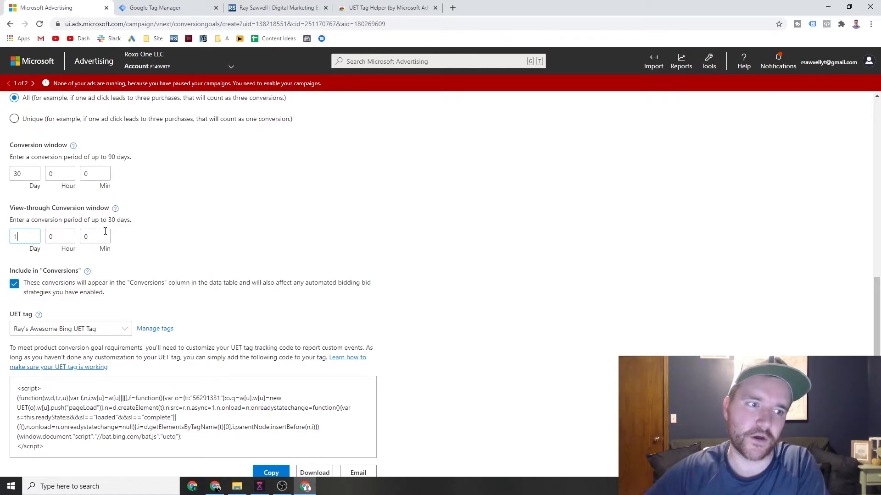
Save the new conversion goal after reviewing its conversion window and UET tag settings.
scroll(75, 198, down, 2)
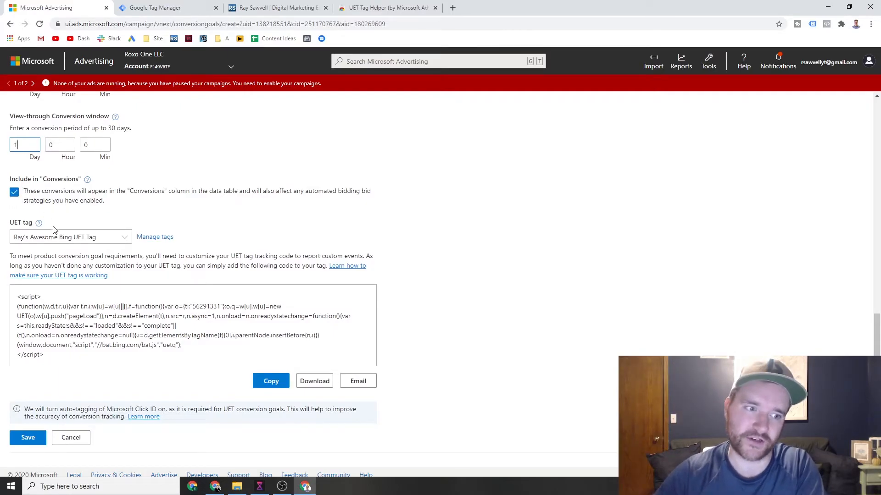
scroll(51, 344, down, 1)
click(22, 432)
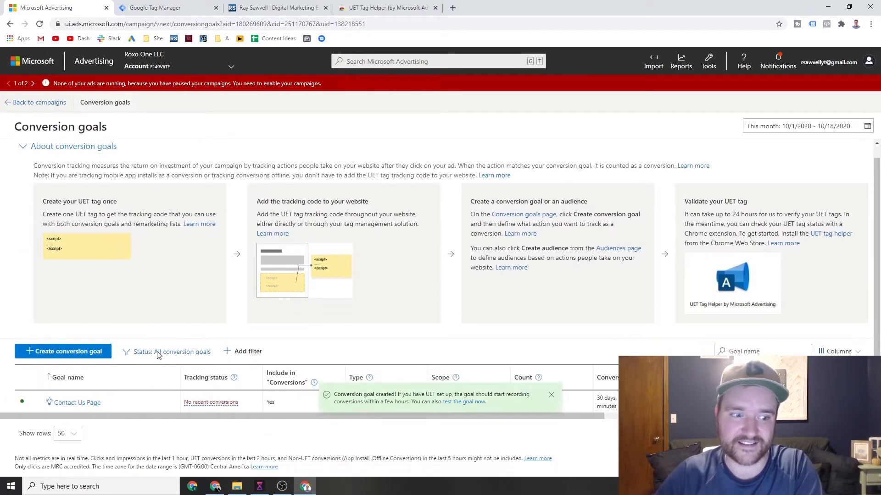
scroll(91, 381, down, 1)
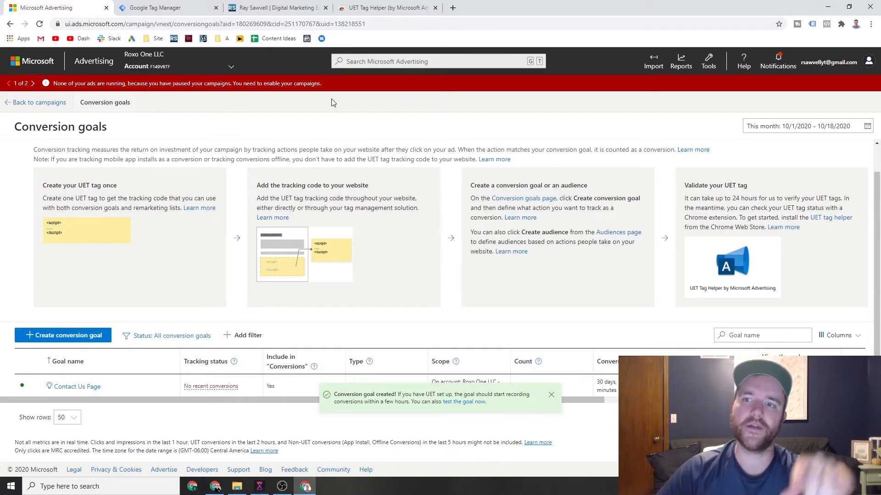
Start a new remarketing list audience named "All Website Users - Last 90 Days" and continue to its details.
click(709, 60)
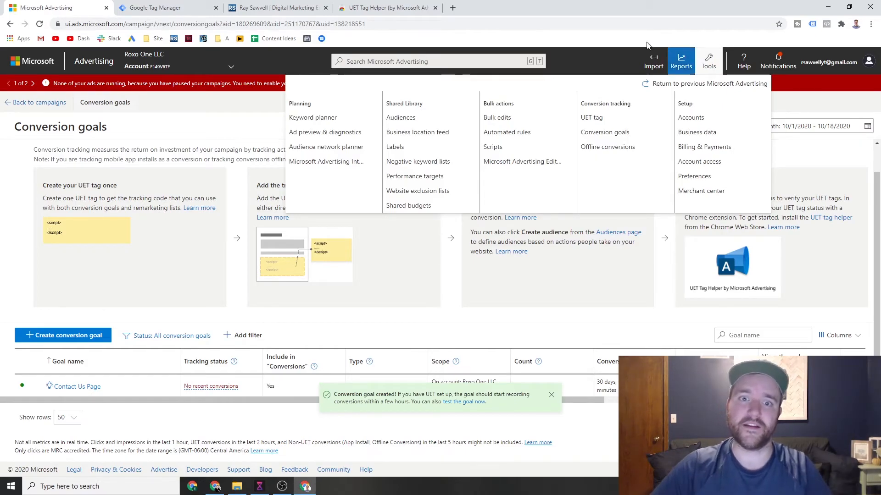
click(419, 122)
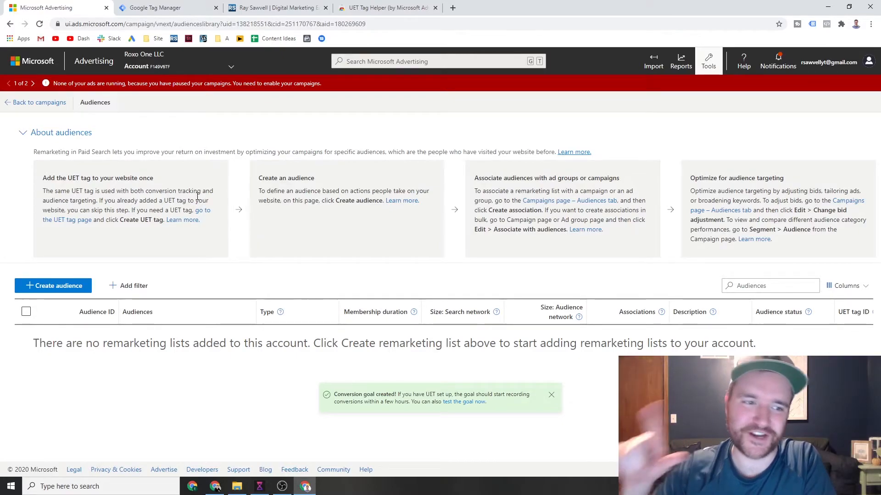
click(65, 285)
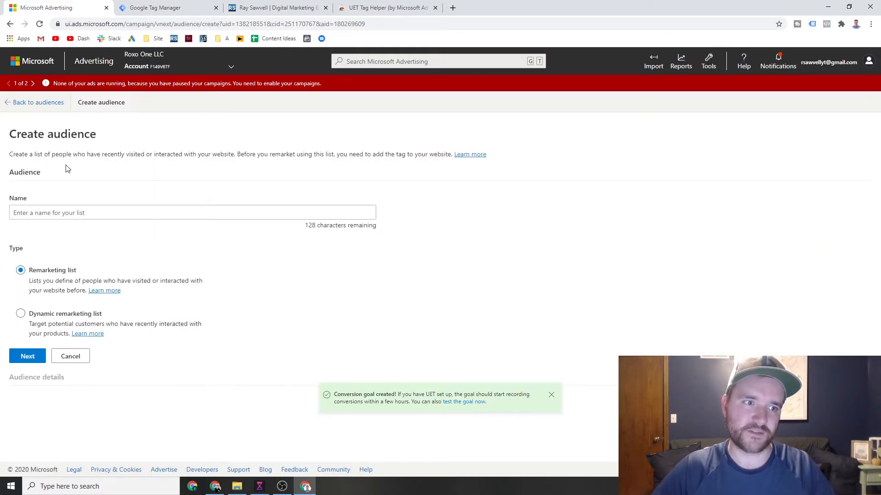
text(All Website Users - Last 90 Days)
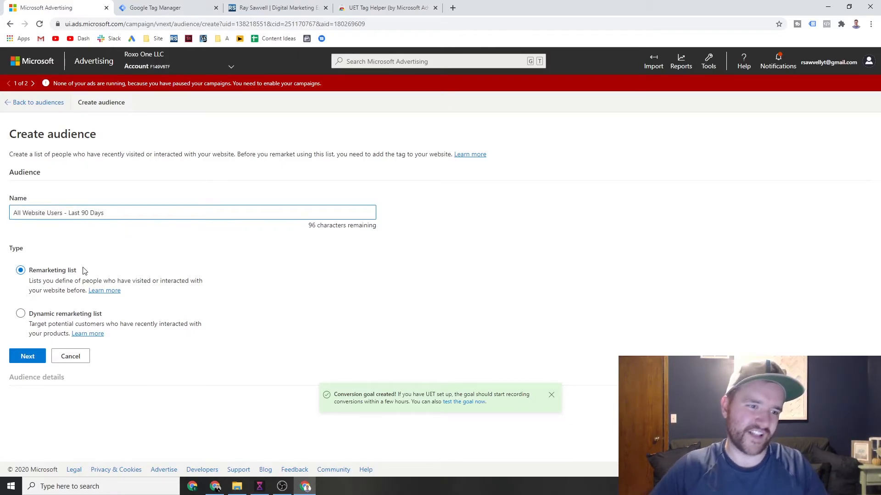
click(28, 356)
Assign the raysawvell.com UET tag to the audience and choose "Visitor of a page" as whom to add.
click(44, 237)
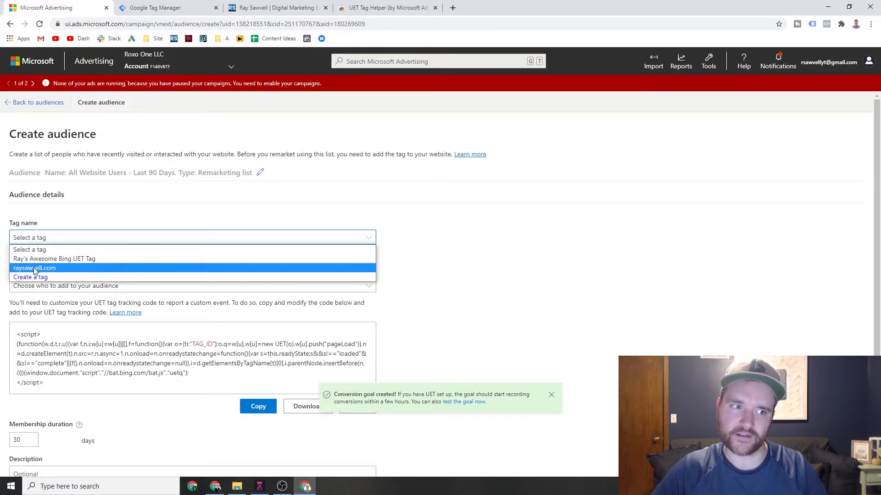
click(35, 269)
click(49, 285)
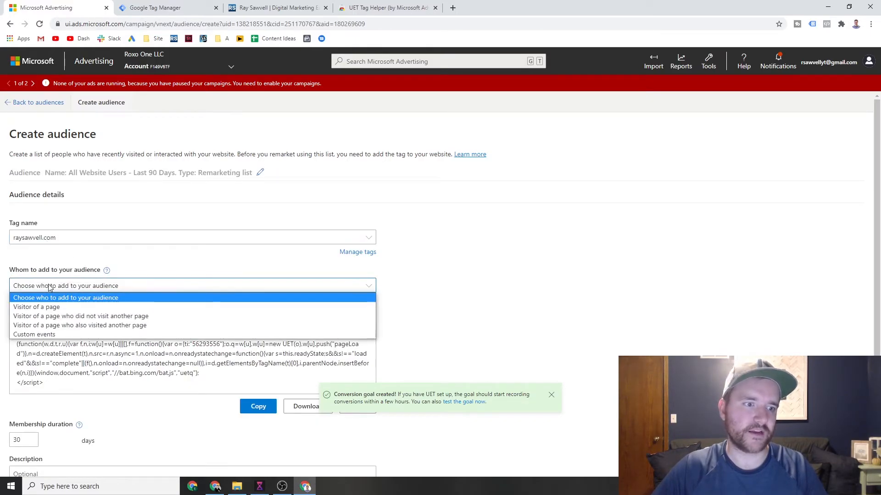
click(32, 307)
scroll(73, 260, down, 1)
click(55, 240)
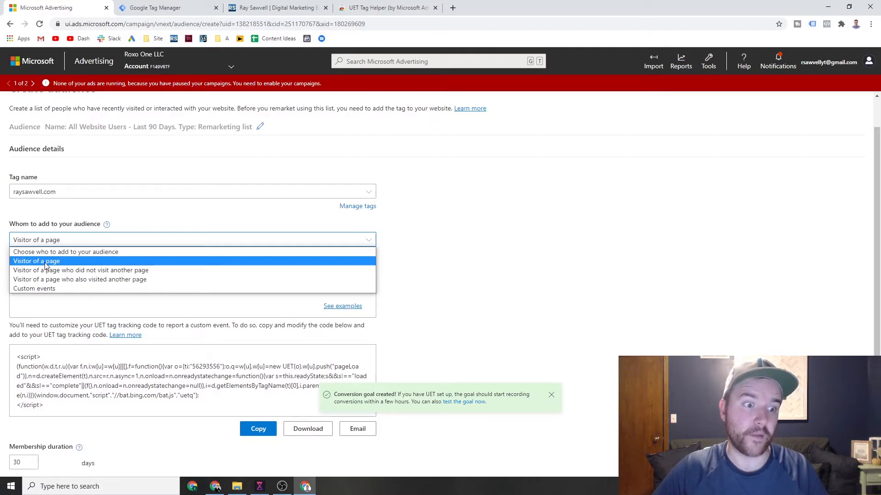
click(55, 261)
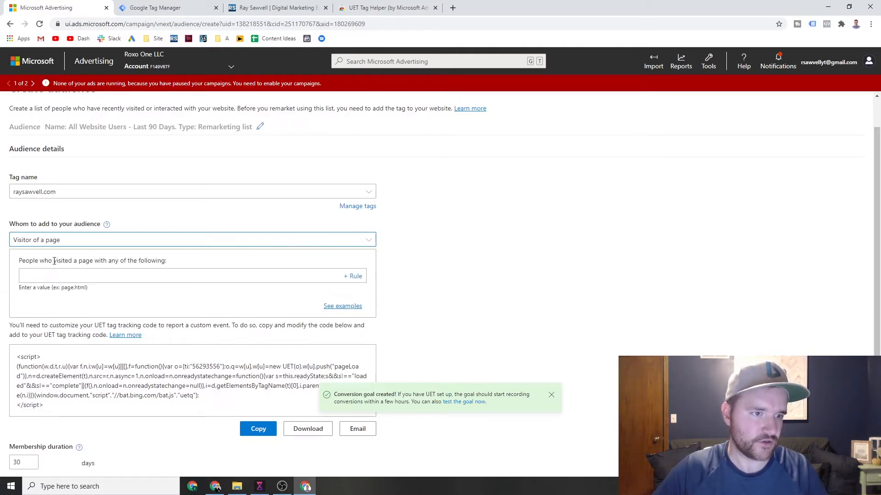
Add a page rule to the audience for visitors whose URL contains "/".
scroll(95, 235, down, 1)
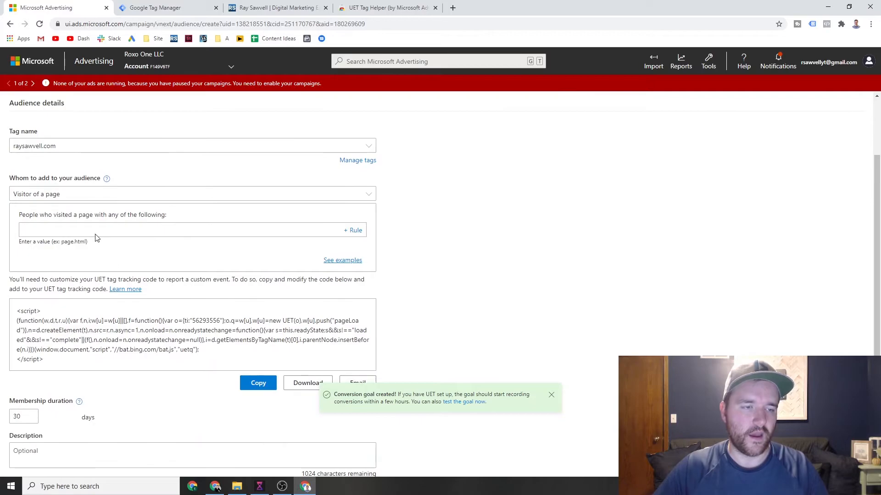
text(/)
click(60, 247)
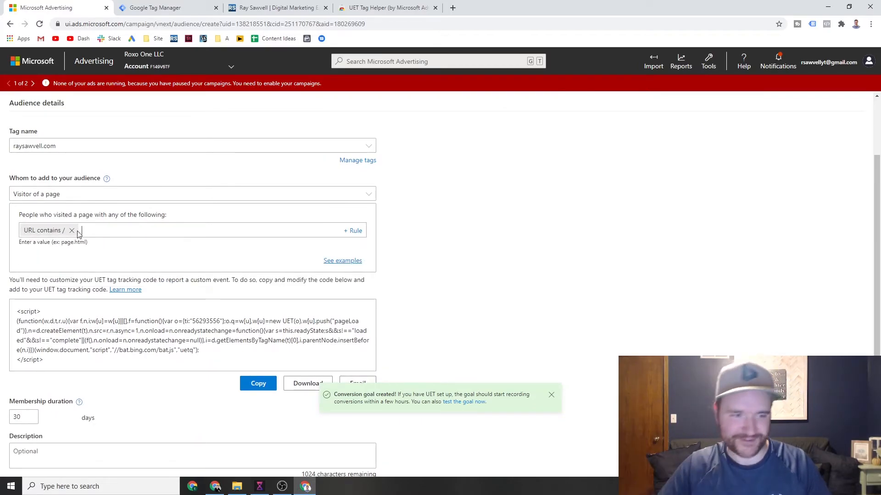
Set the membership duration to 90 days, describe the audience as "All Users 90 Days", and save it.
scroll(153, 225, down, 3)
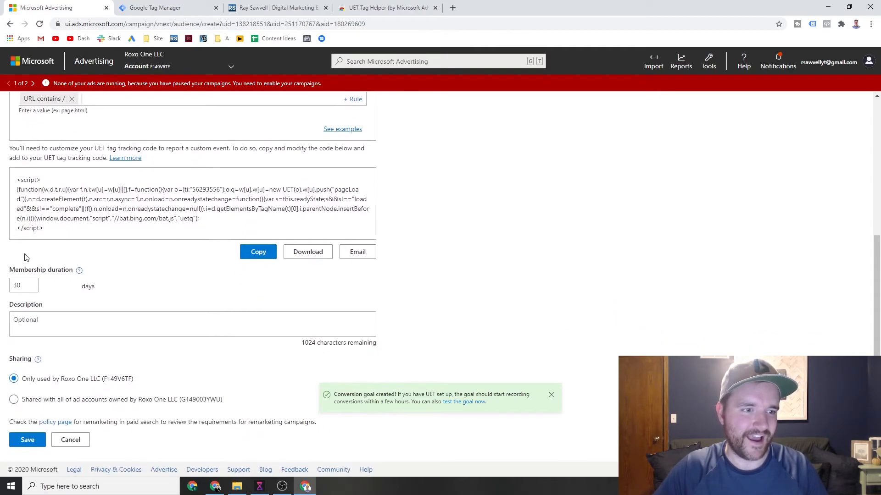
drag(30, 291, 2, 284)
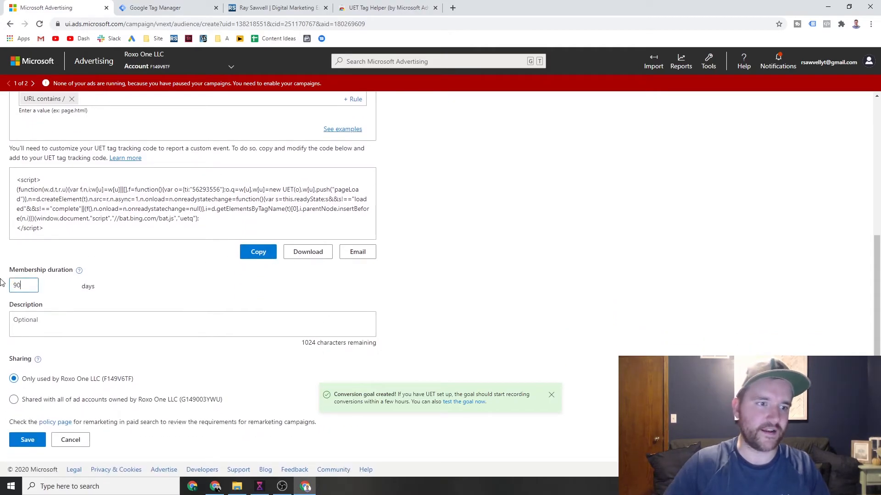
click(71, 316)
text(All )
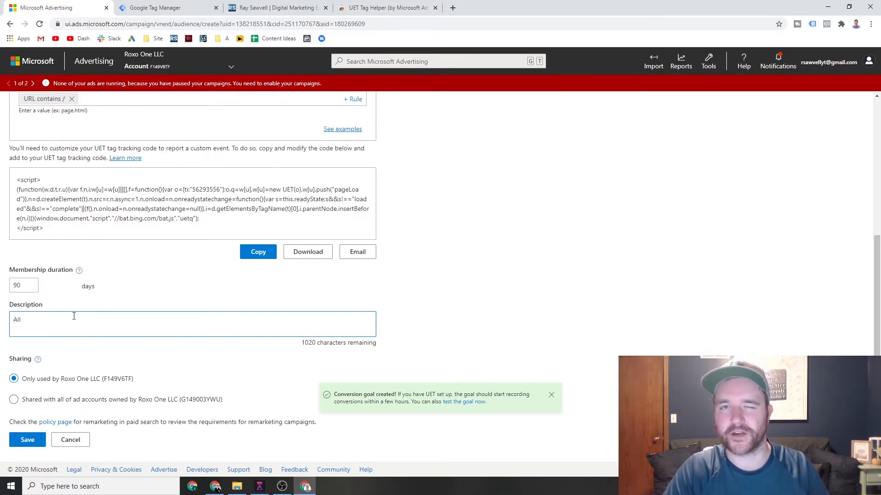
text(Users 90 Days)
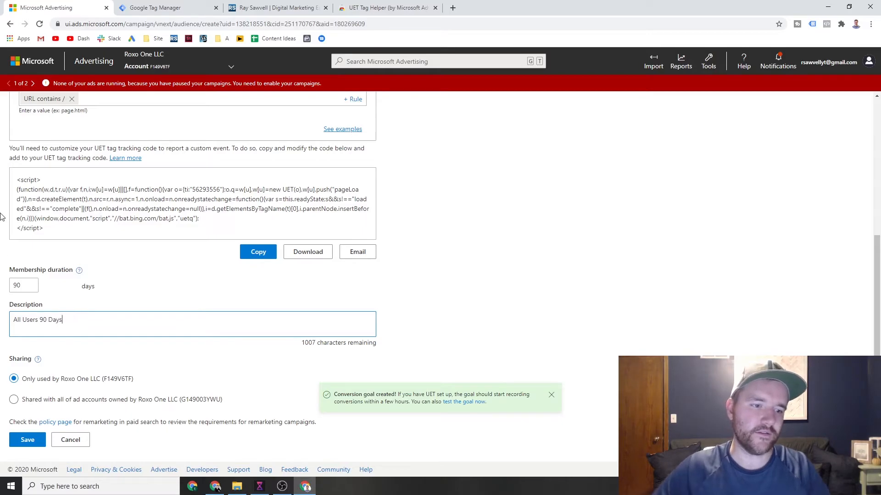
click(27, 441)
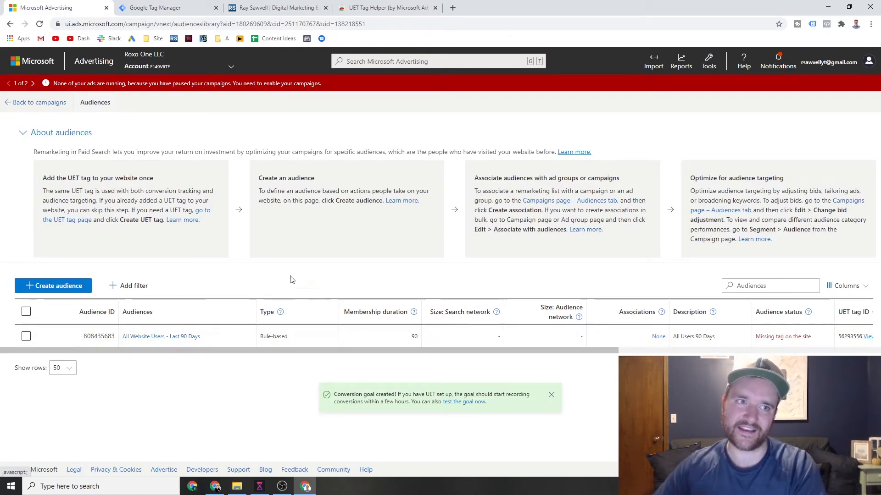
Go to the audiences of the test-1 campaign and start creating an audience association.
click(143, 60)
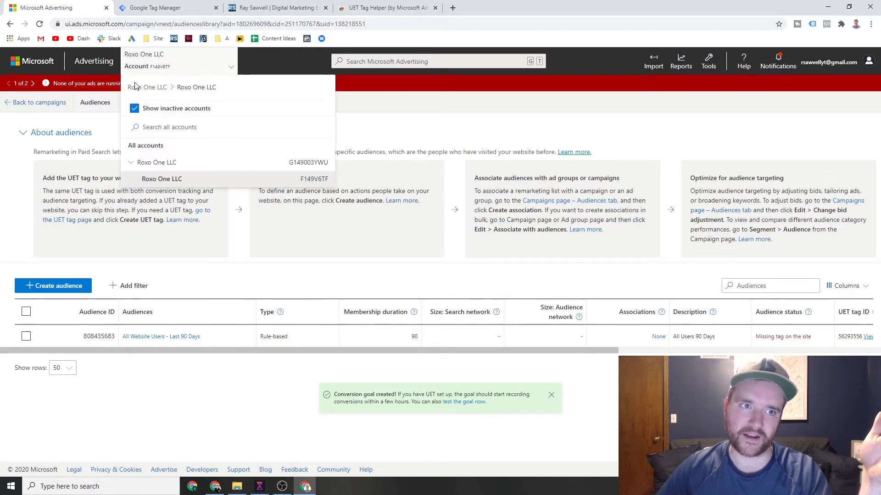
click(7, 103)
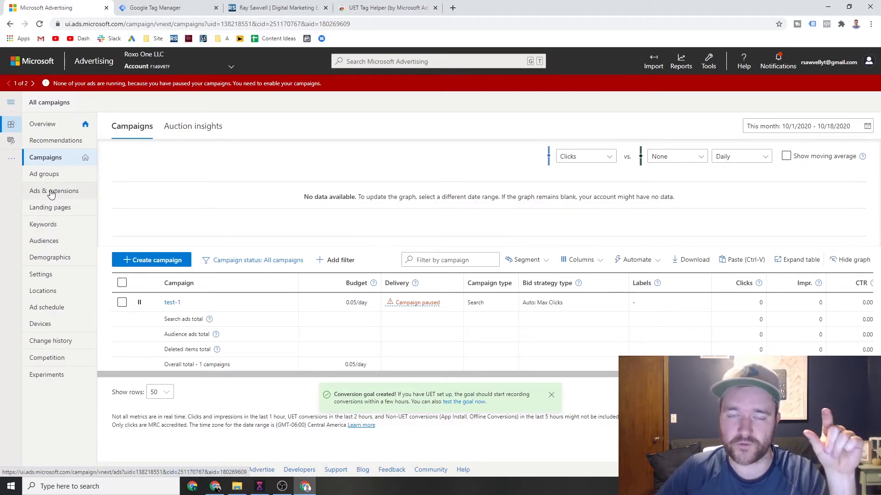
click(168, 305)
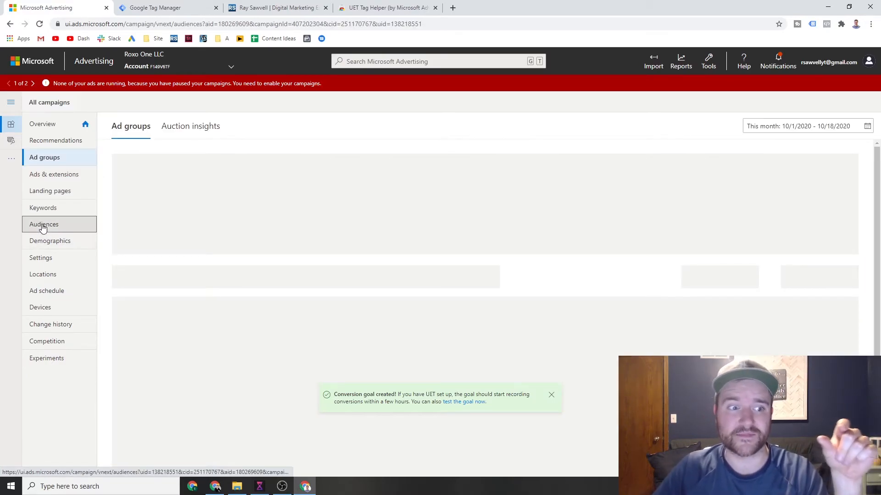
click(43, 224)
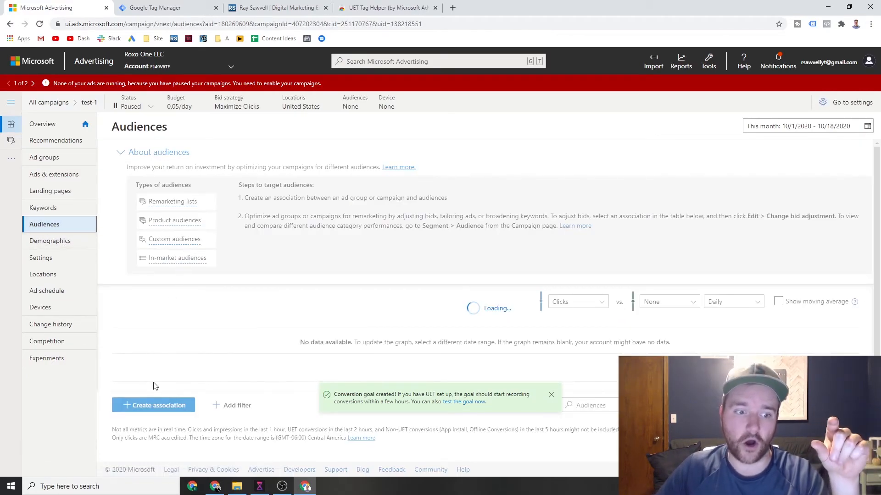
click(154, 408)
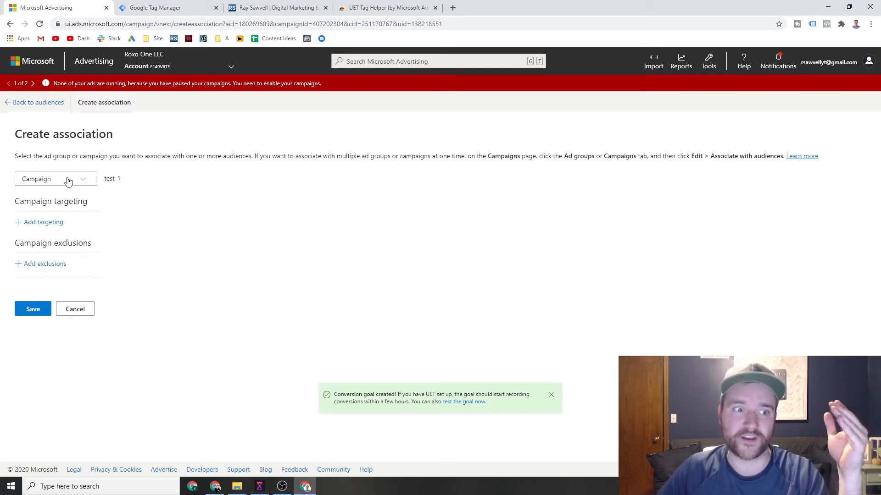
Try to add the "All Website Users - Last 90 Days" remarketing list as campaign-level targeting for test-1.
click(69, 179)
click(270, 194)
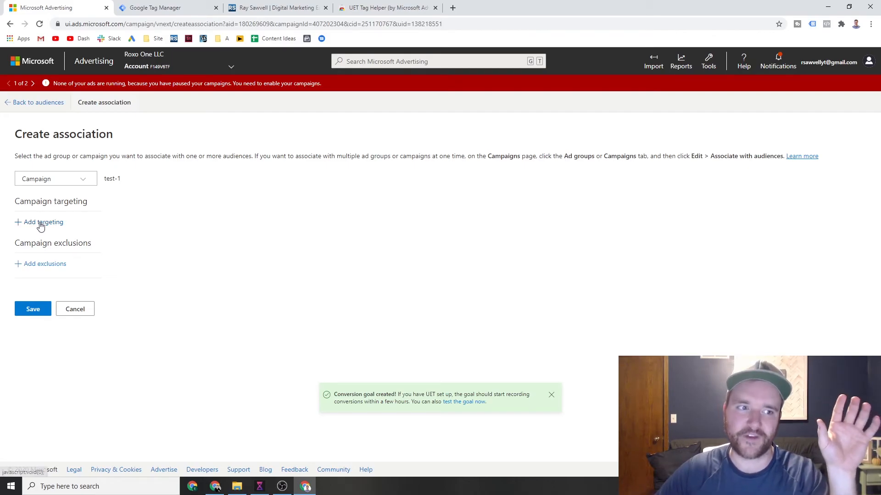
click(41, 224)
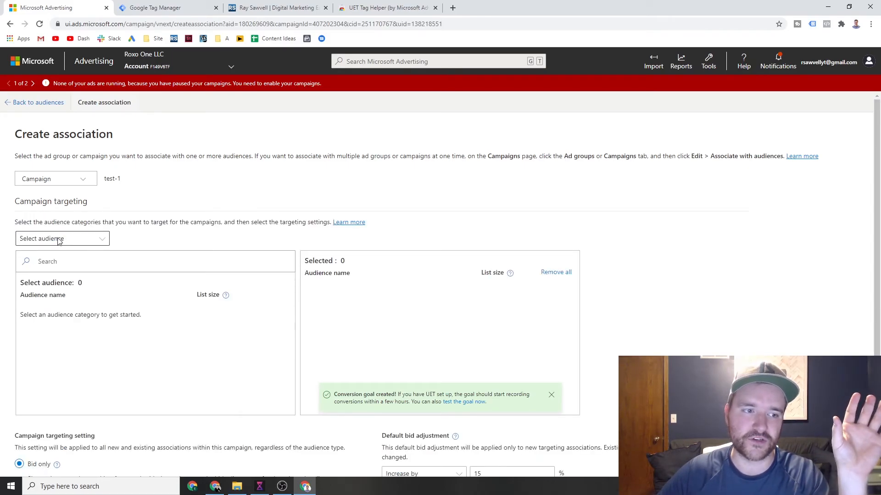
click(45, 239)
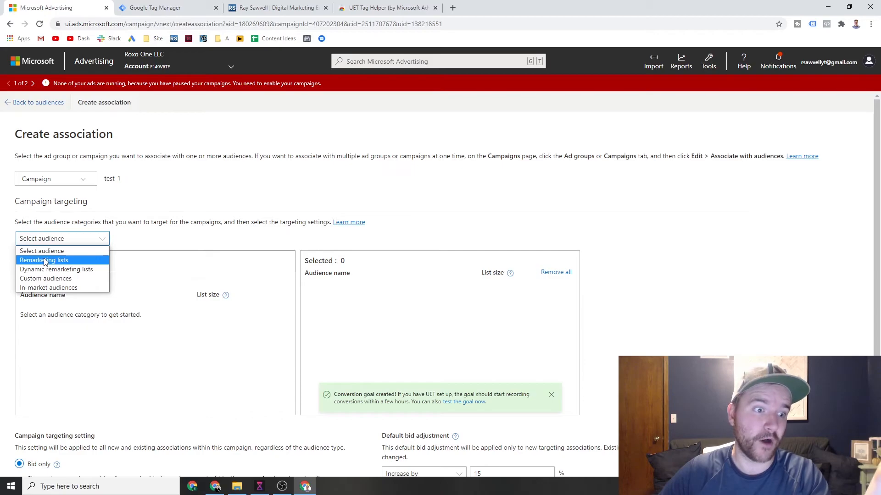
click(45, 261)
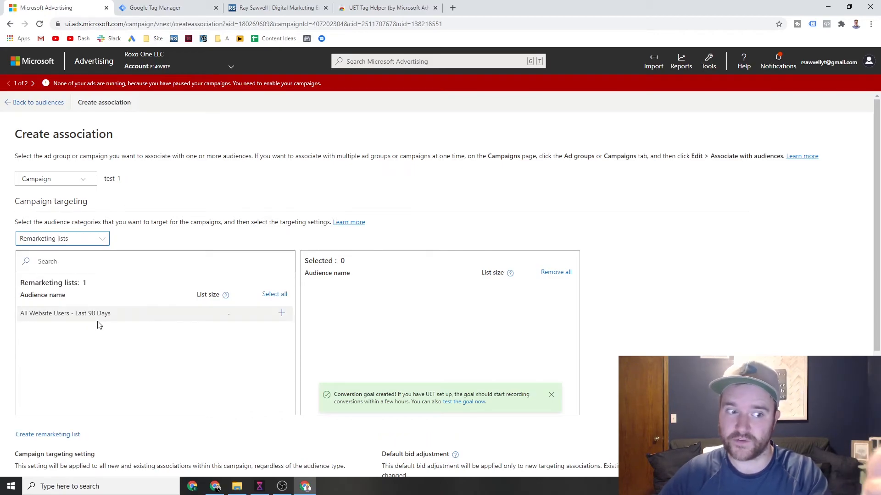
click(280, 312)
Review the campaign targeting setting and default bid adjustment, and leave for the account overview without saving the association.
scroll(278, 310, down, 4)
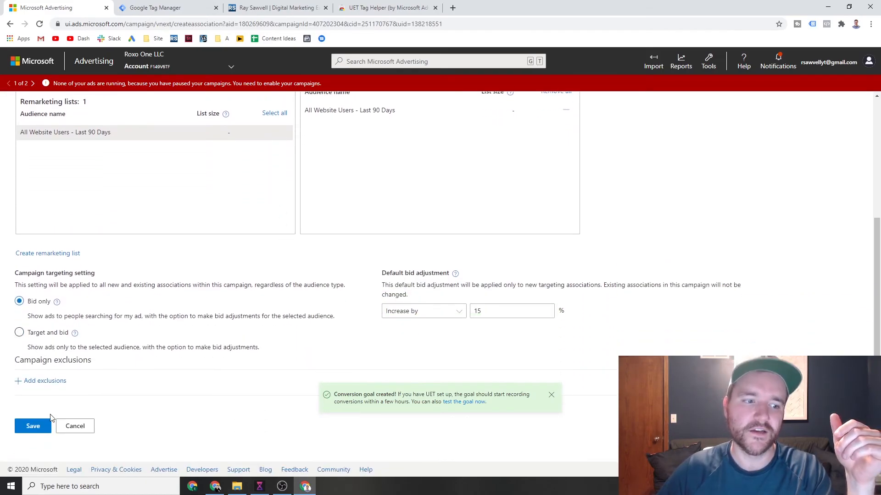
scroll(147, 327, up, 1)
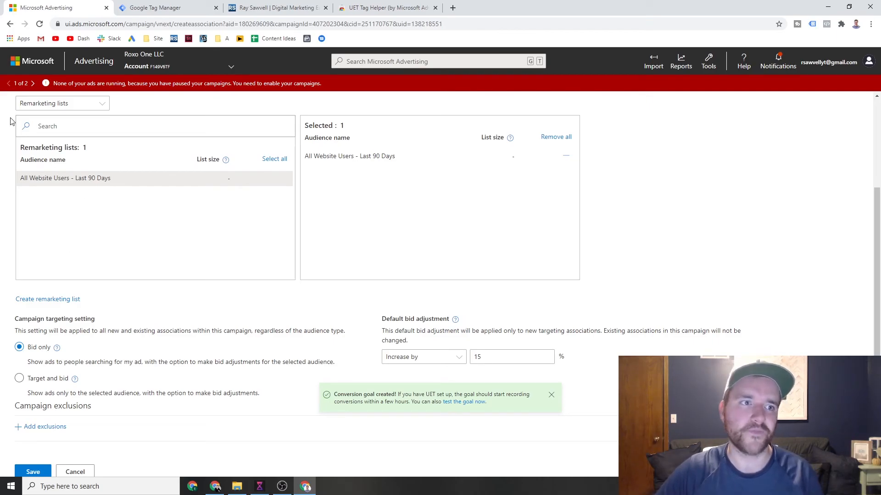
click(30, 66)
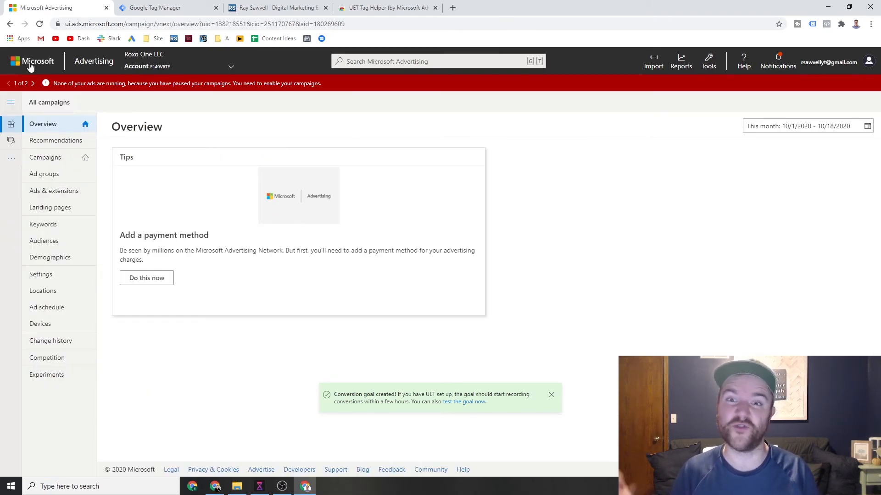